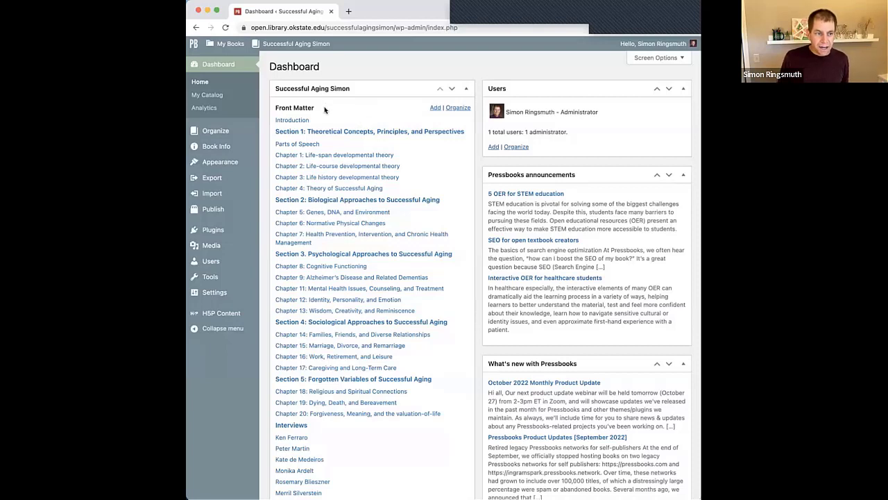
# - Open the "Parts of Speech" chapter for editing and add an empty line below its sentence
pyautogui.click(313, 146)
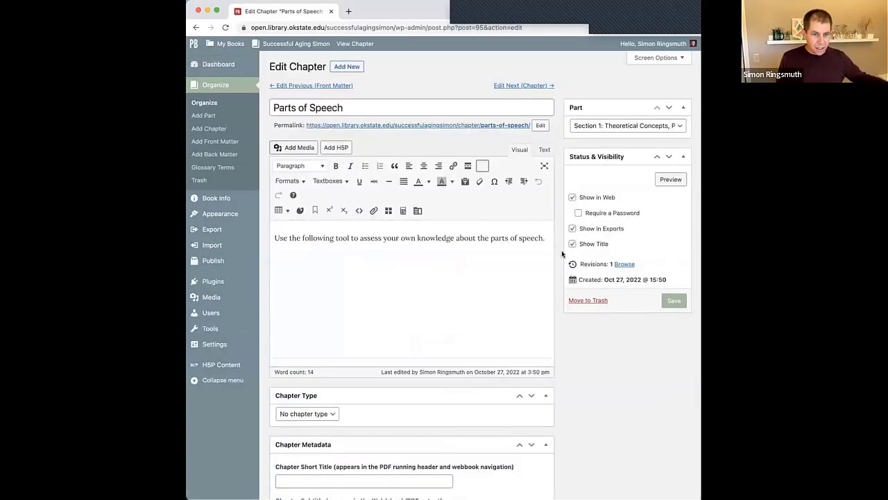
pyautogui.click(545, 248)
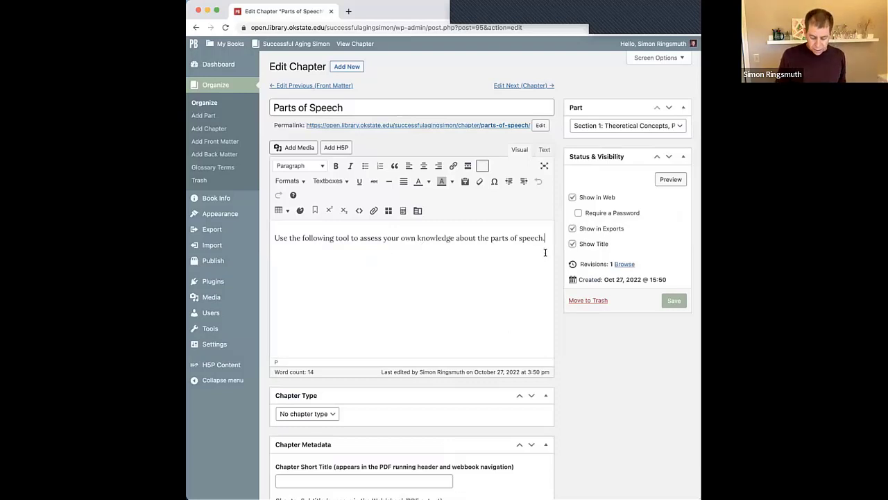
pyautogui.press('Return')
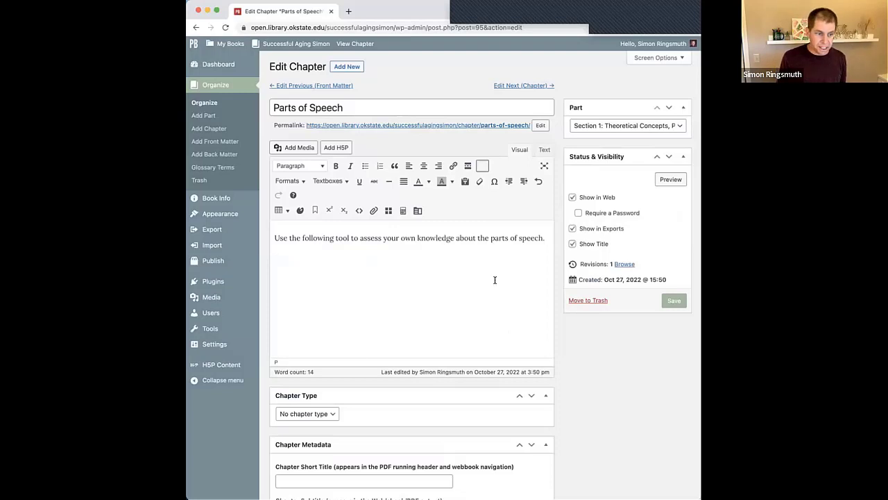
# - Leave the chapter editor without saving and view the list of installed plugins to check the H5P entry
pyautogui.moveTo(205, 366)
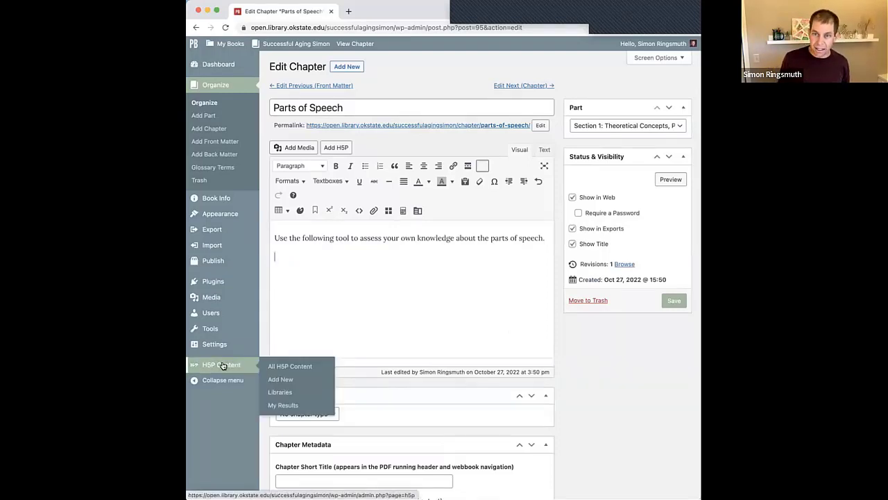
pyautogui.click(216, 282)
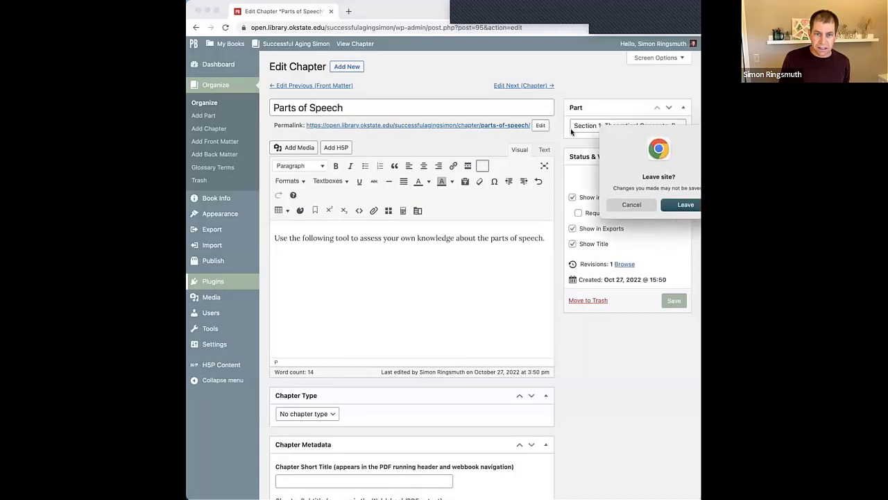
pyautogui.click(588, 207)
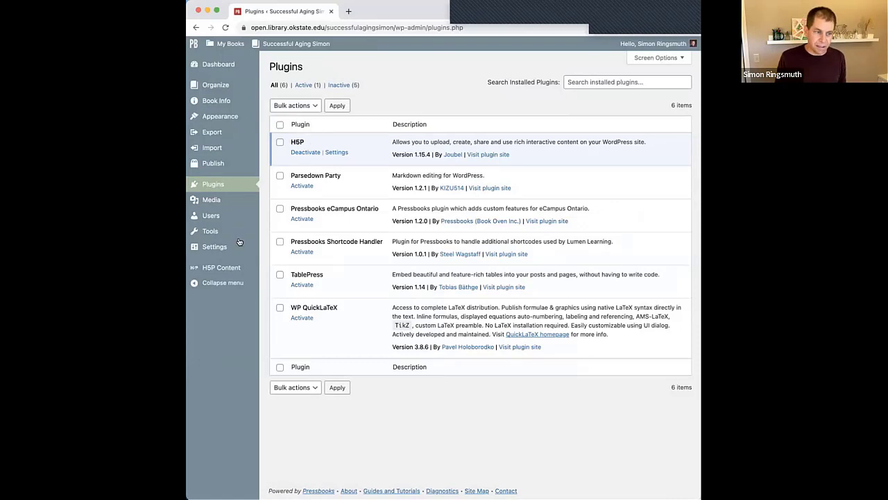
# - Open the book's list of all H5P content and start adding a new H5P item
pyautogui.moveTo(228, 270)
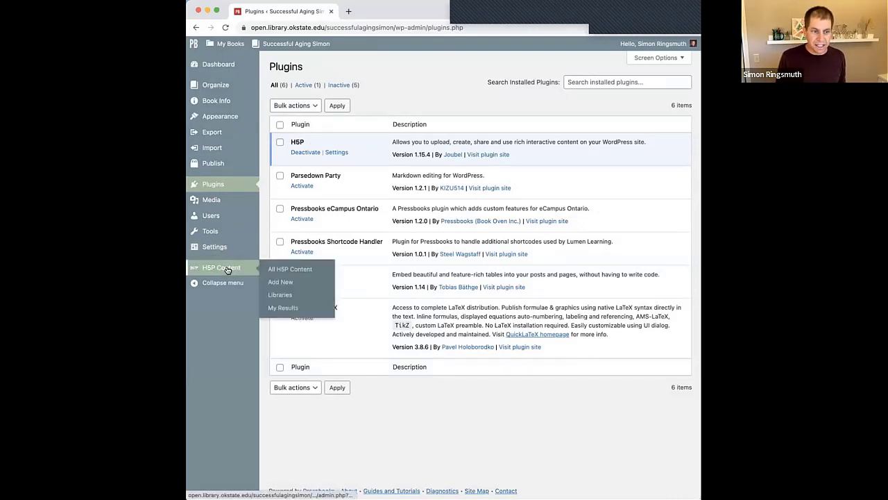
pyautogui.click(302, 269)
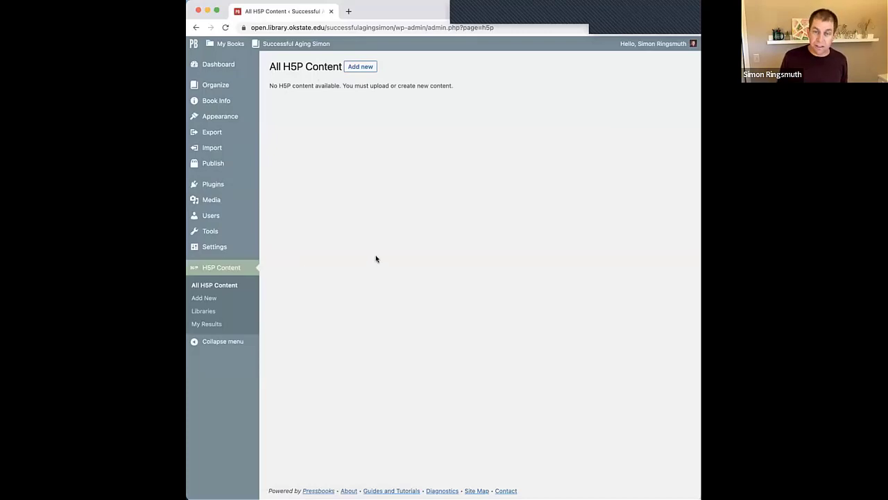
pyautogui.click(207, 299)
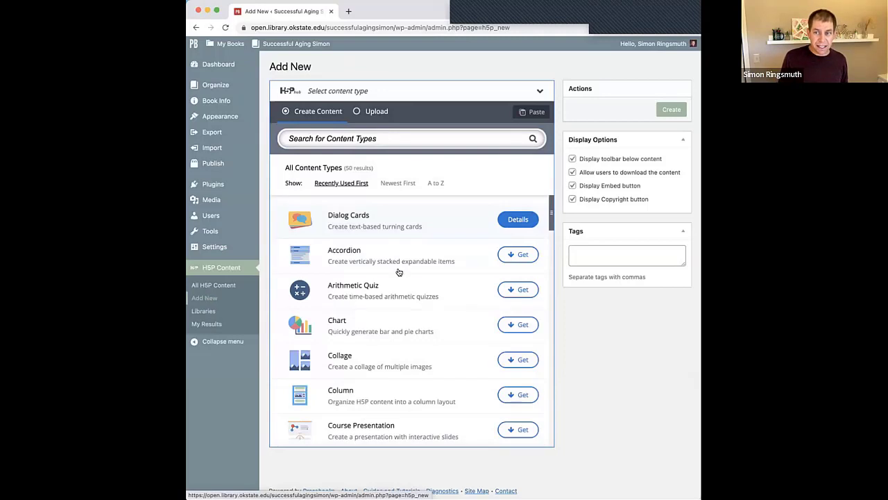
# - Browse the available H5P content types and view the details of Quiz (Question Set) and Summary
pyautogui.scroll(-5, 399, 273)
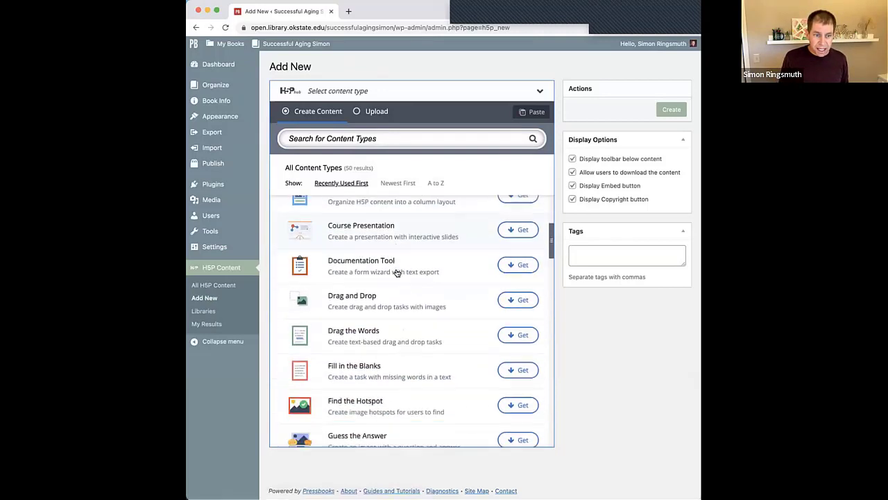
pyautogui.scroll(-8, 397, 272)
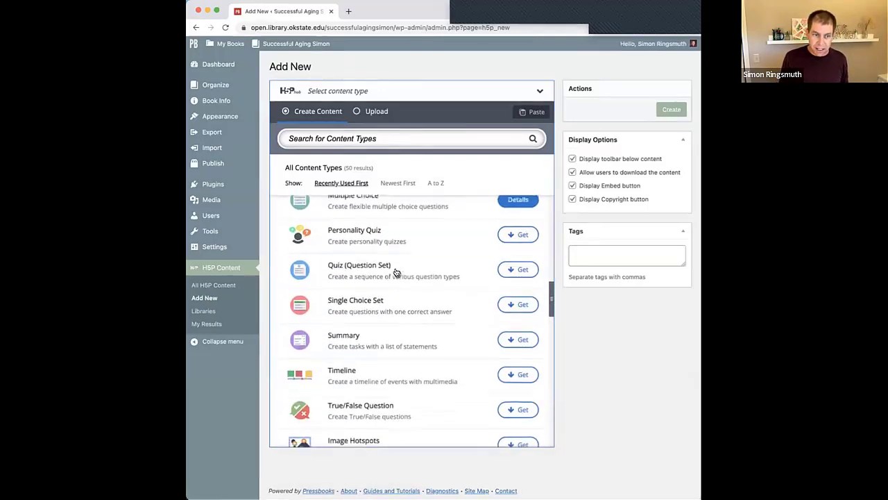
pyautogui.scroll(-1, 396, 272)
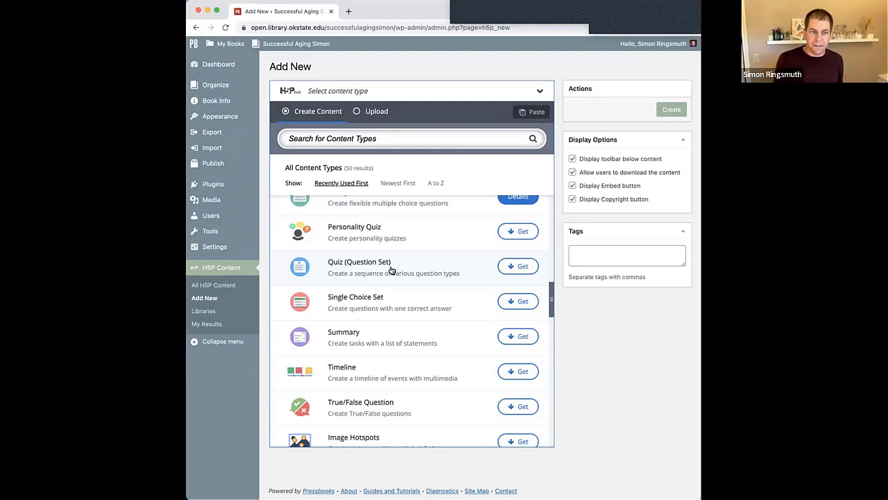
pyautogui.scroll(3, 391, 270)
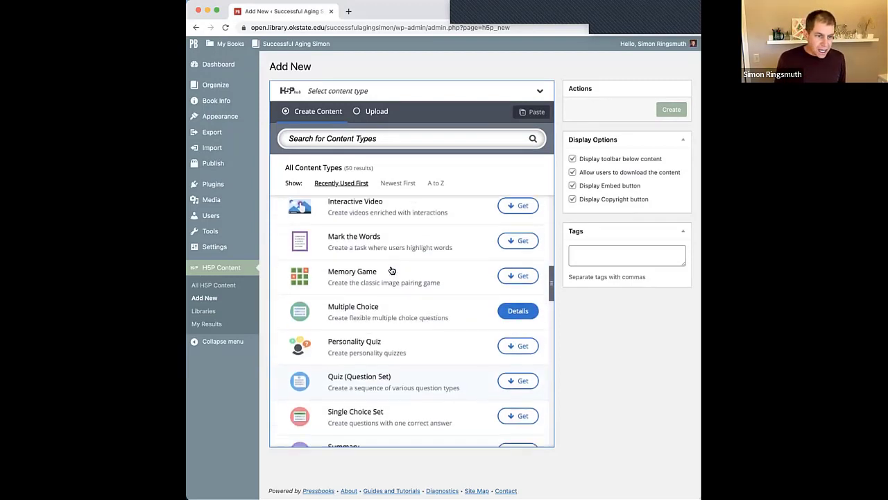
pyautogui.scroll(-2, 391, 270)
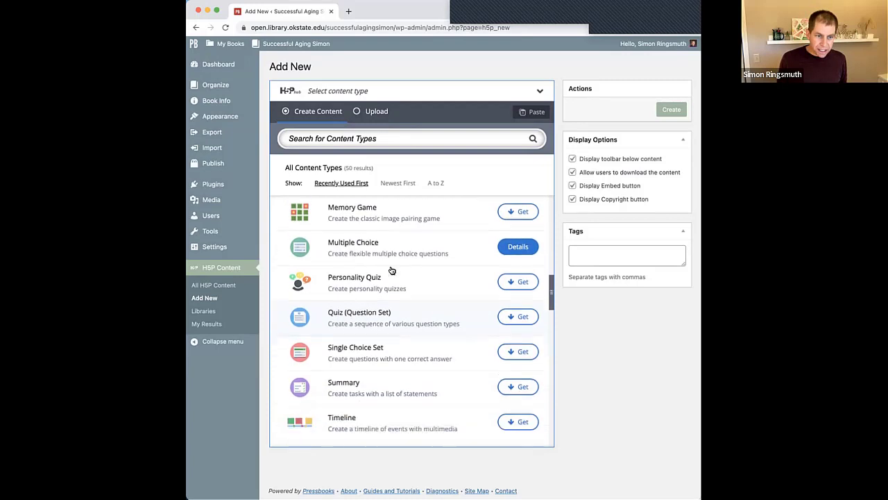
pyautogui.click(370, 314)
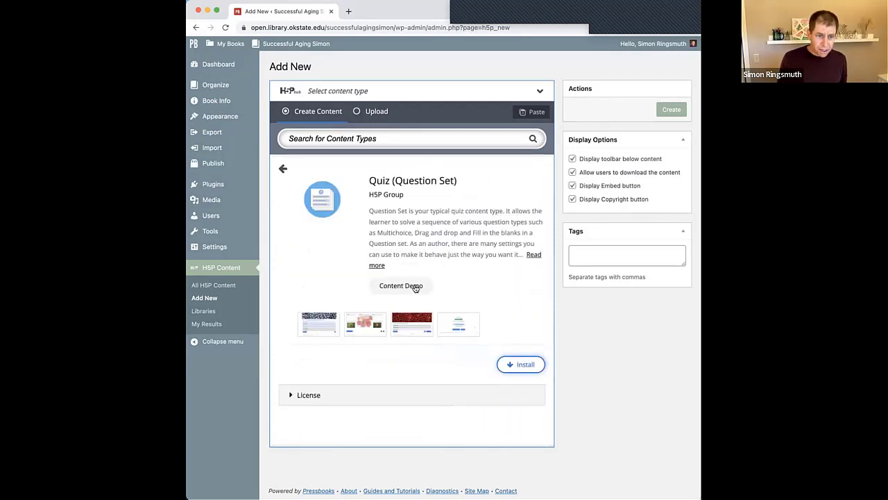
pyautogui.click(283, 170)
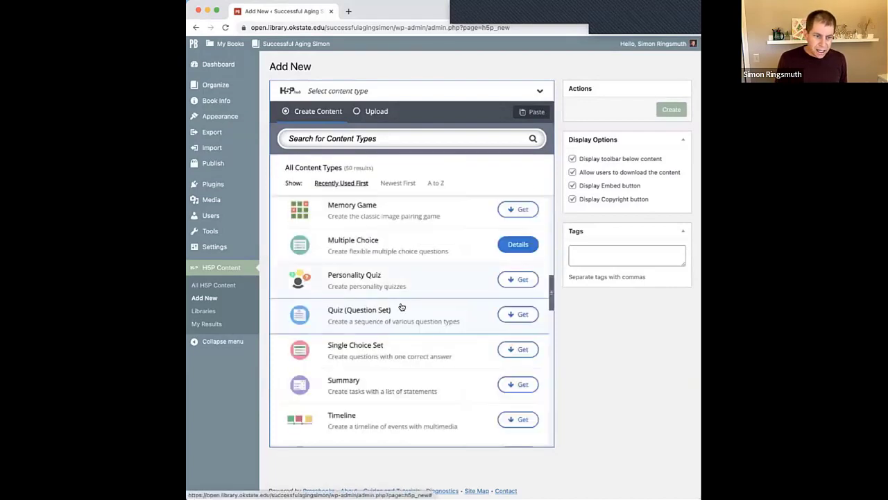
pyautogui.scroll(-2, 347, 252)
pyautogui.click(342, 316)
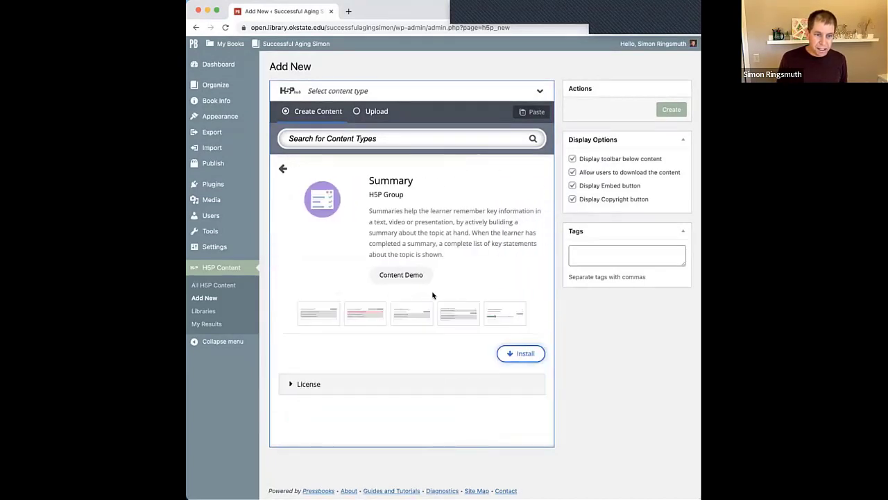
pyautogui.click(283, 170)
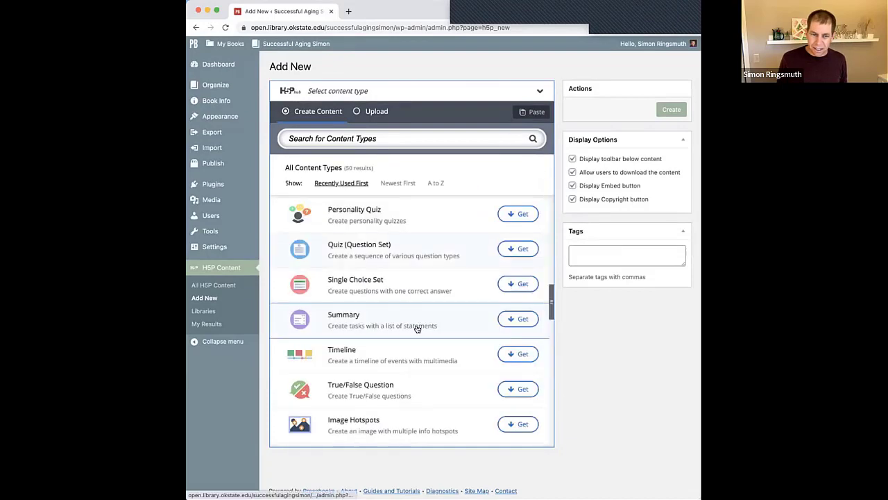
# - Choose the Dialog Cards content type and look through its form, from the title down to the dialog's image and audio fields
pyautogui.scroll(8, 417, 329)
pyautogui.scroll(2, 417, 329)
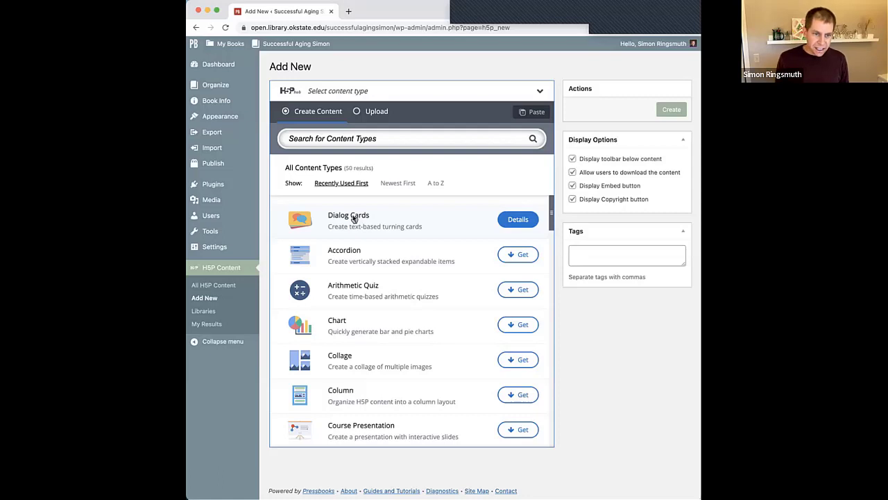
pyautogui.click(353, 218)
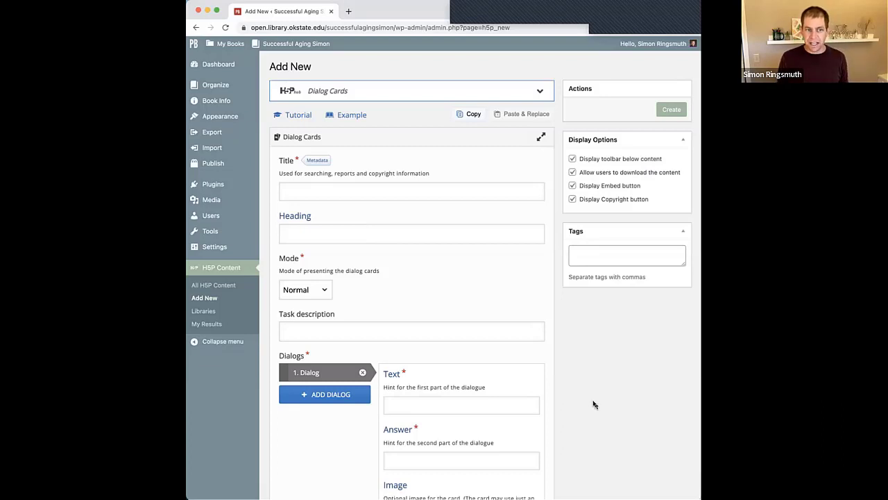
pyautogui.click(457, 191)
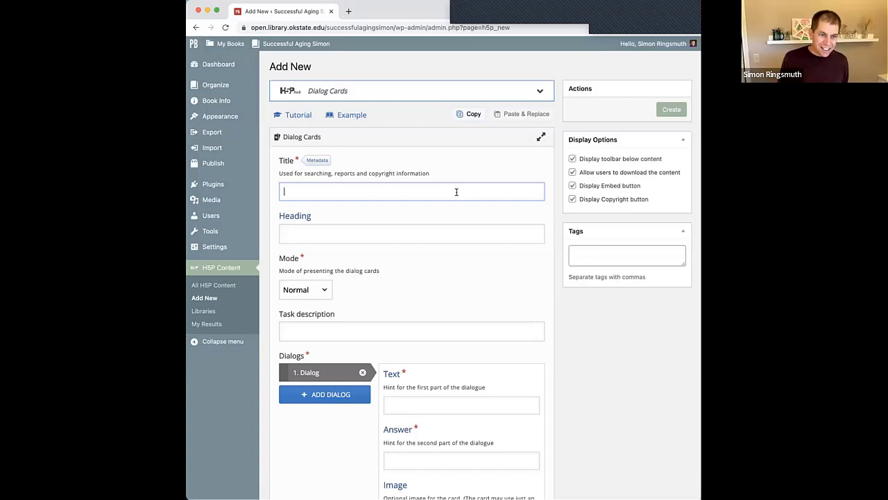
pyautogui.scroll(-1, 457, 192)
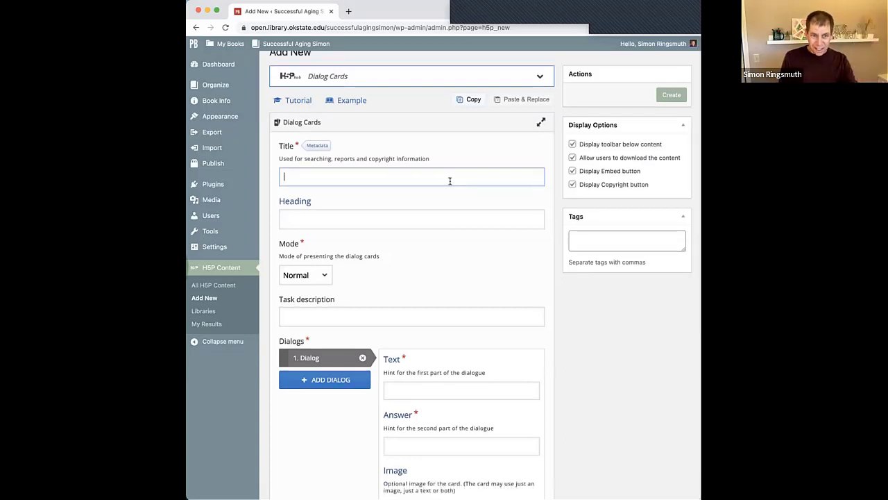
pyautogui.scroll(-5, 449, 180)
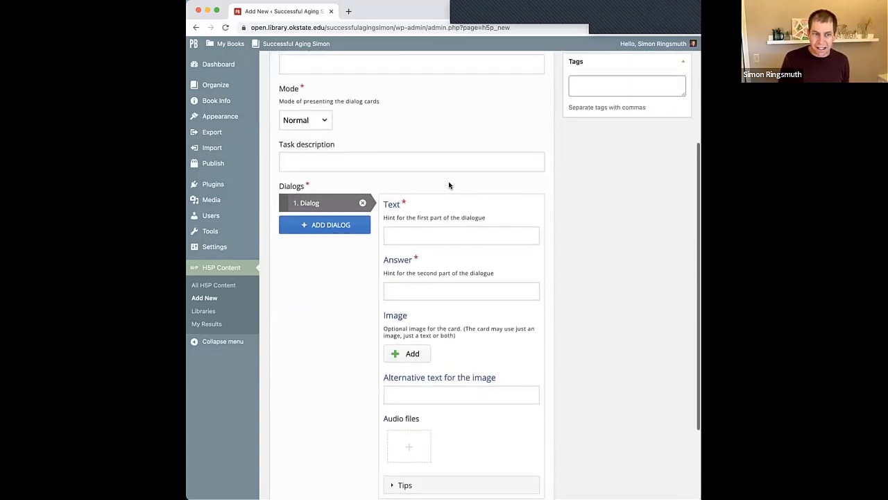
pyautogui.scroll(5, 449, 185)
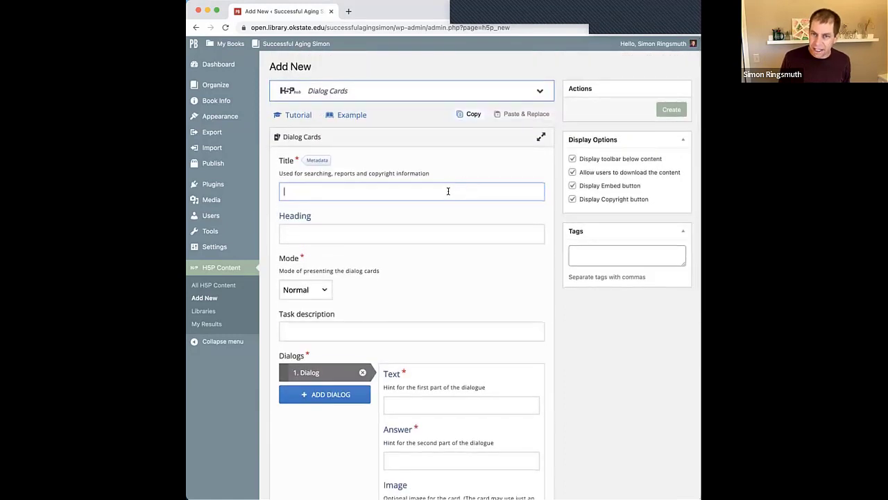
# - Return to the H5P content type list, browse its entries and reopen the Dialog Cards form
pyautogui.click(203, 297)
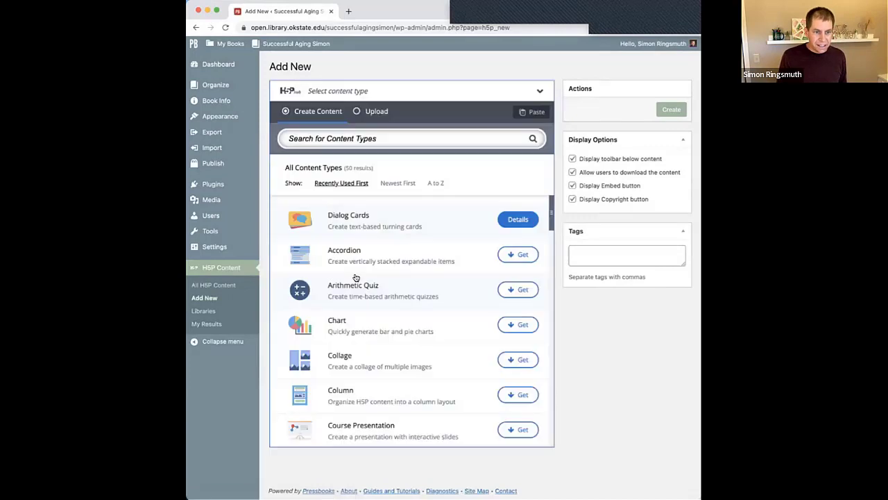
pyautogui.scroll(-2, 355, 278)
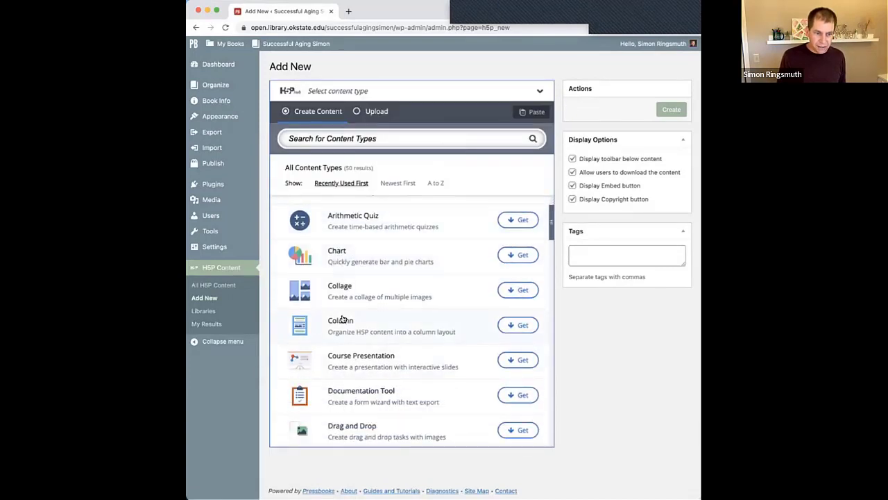
pyautogui.scroll(-4, 342, 318)
pyautogui.scroll(6, 351, 320)
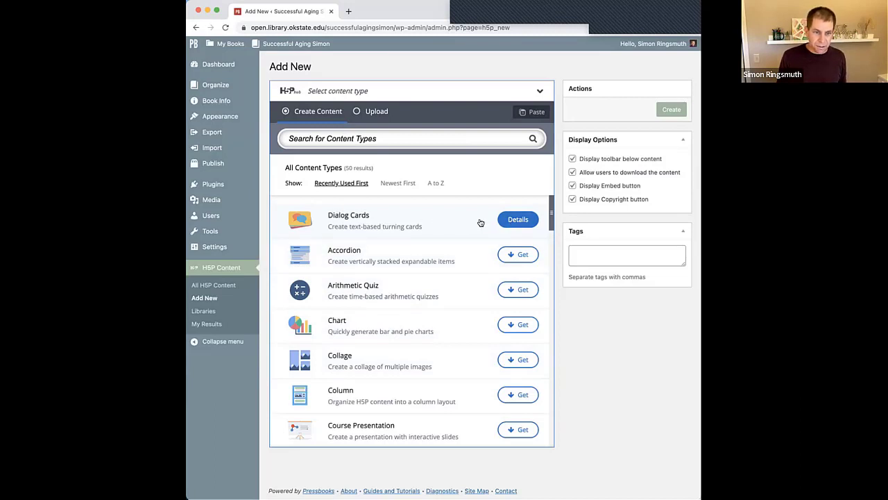
pyautogui.click(358, 219)
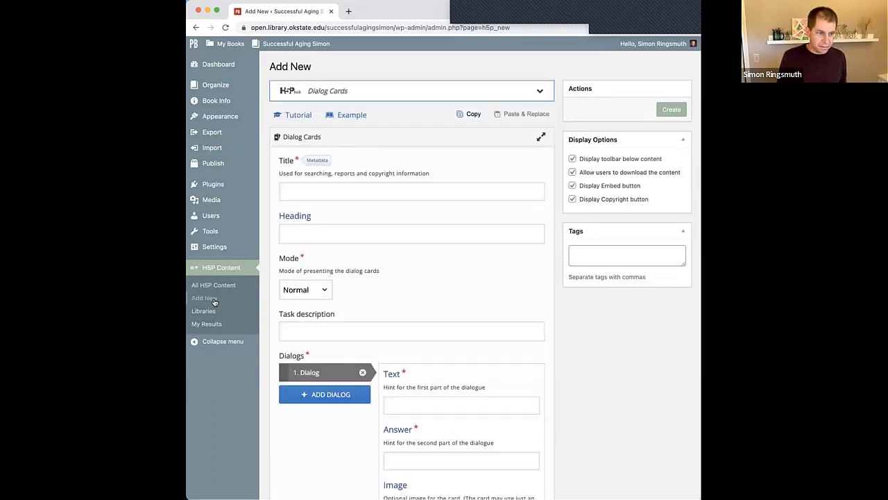
# - Open the details of the Dialog Cards content type from the list and read its full description
pyautogui.click(211, 299)
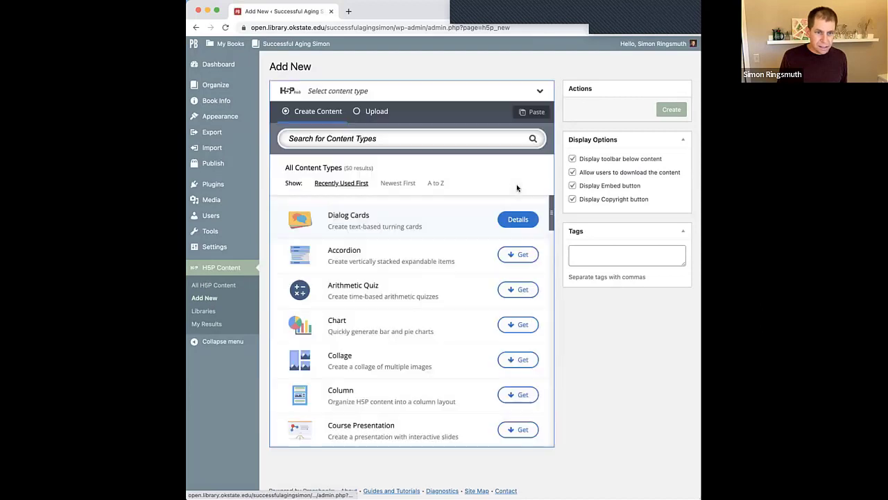
pyautogui.click(521, 221)
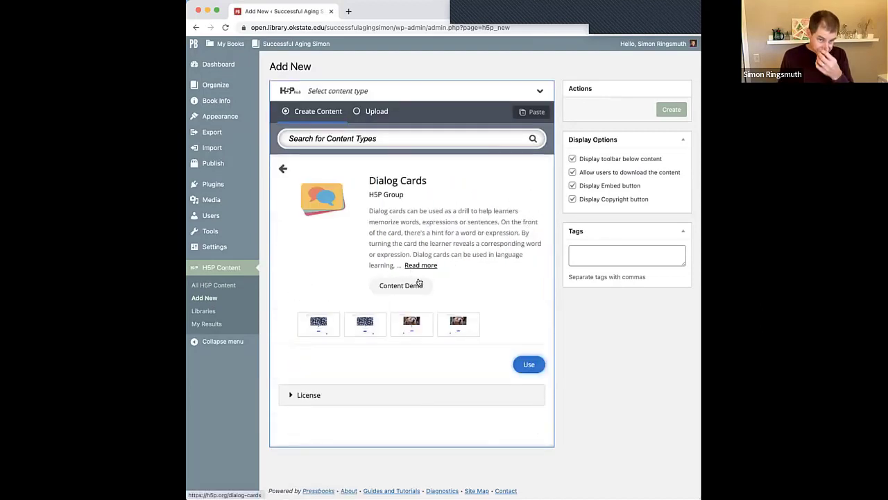
pyautogui.click(426, 266)
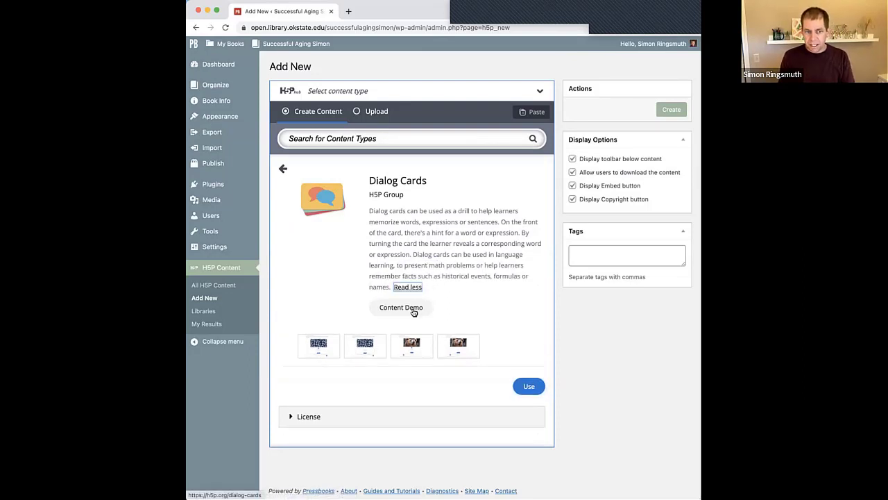
pyautogui.click(426, 212)
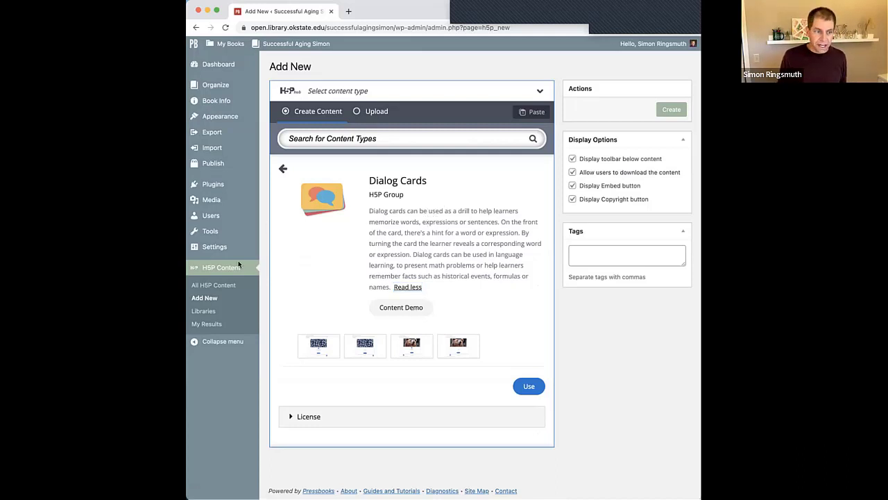
# - Start a new H5P item with the Dialog Cards content type and title it "Parts of Speech"
pyautogui.click(212, 299)
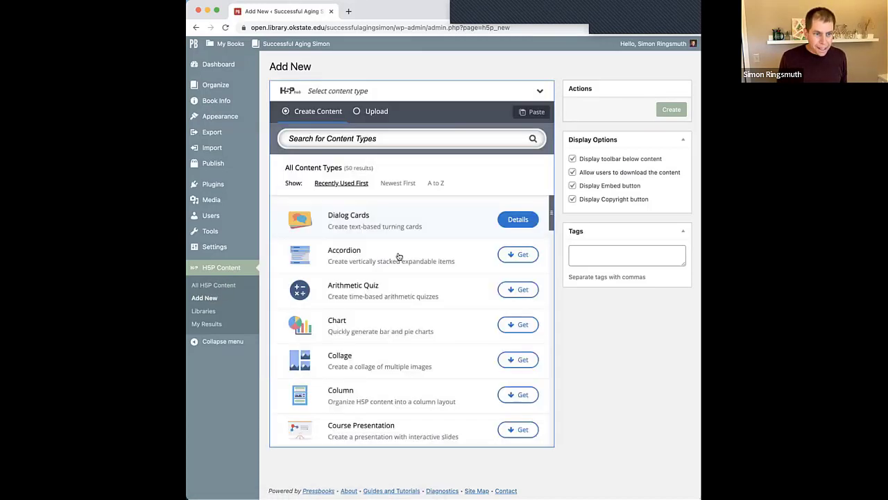
pyautogui.click(357, 221)
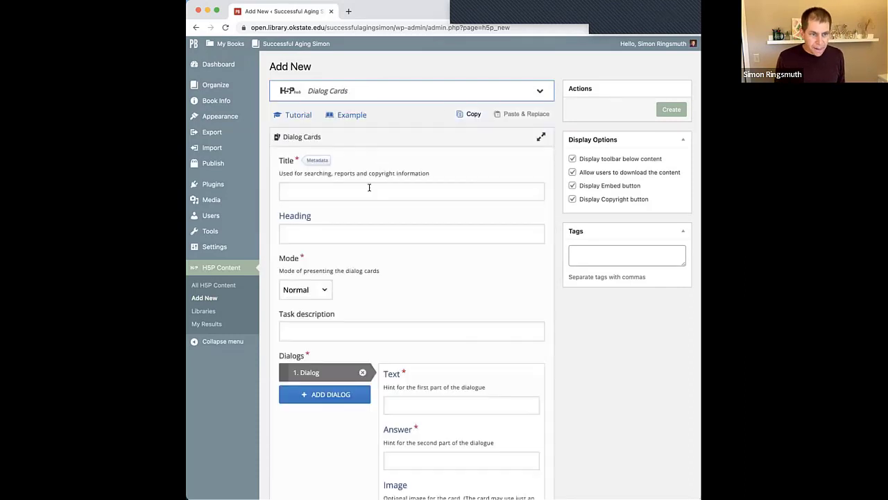
pyautogui.click(370, 191)
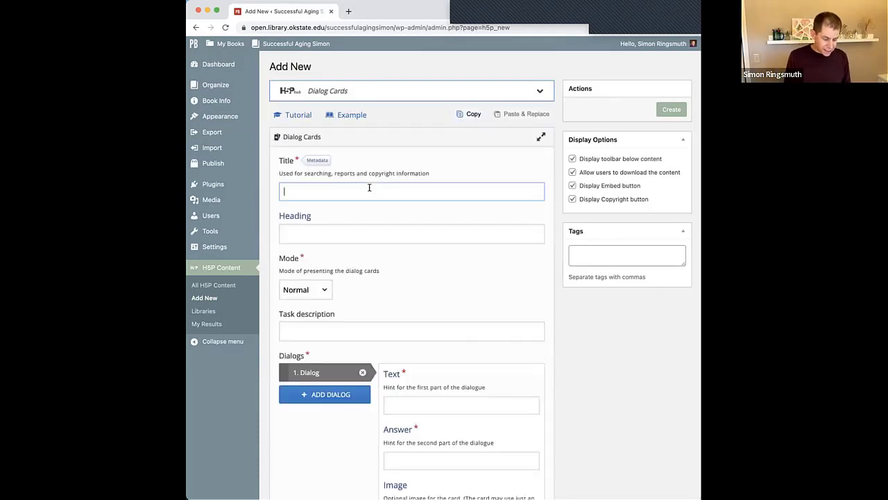
pyautogui.write('Parts of Sp')
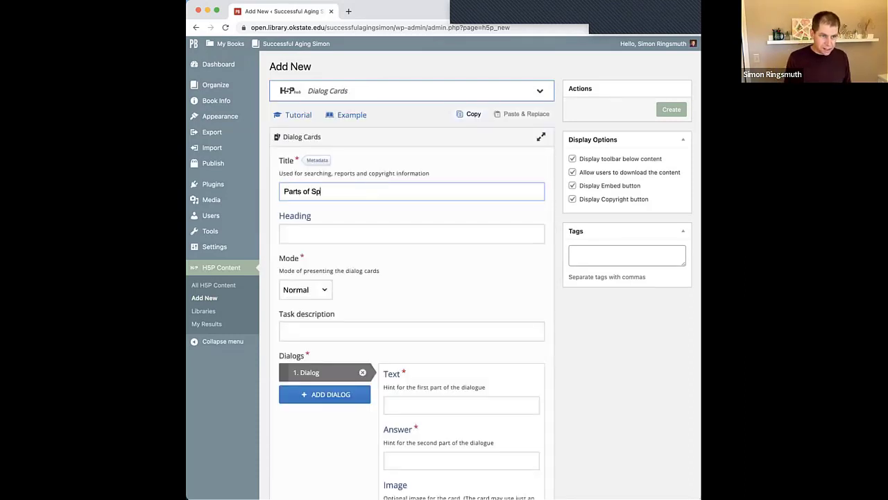
pyautogui.write('eech')
# - Enter "Chapter 1 Review" as the heading of the dialog cards
pyautogui.press('Tab')
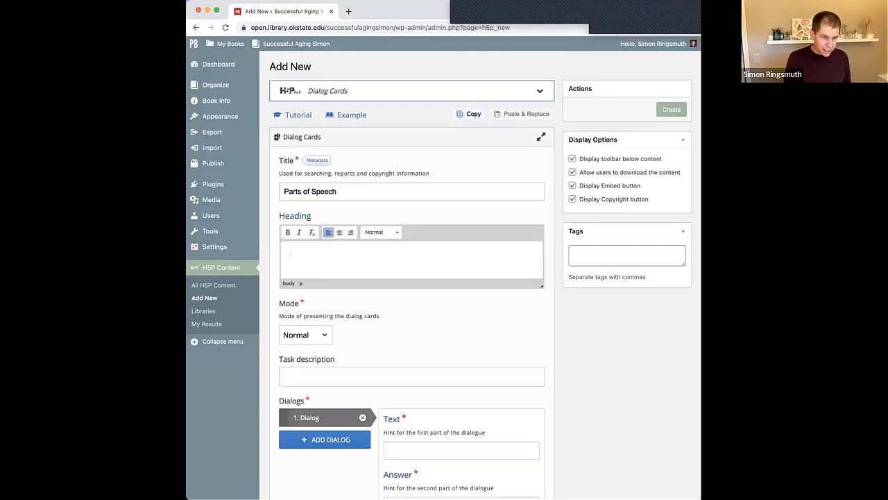
pyautogui.write('Chapter 1')
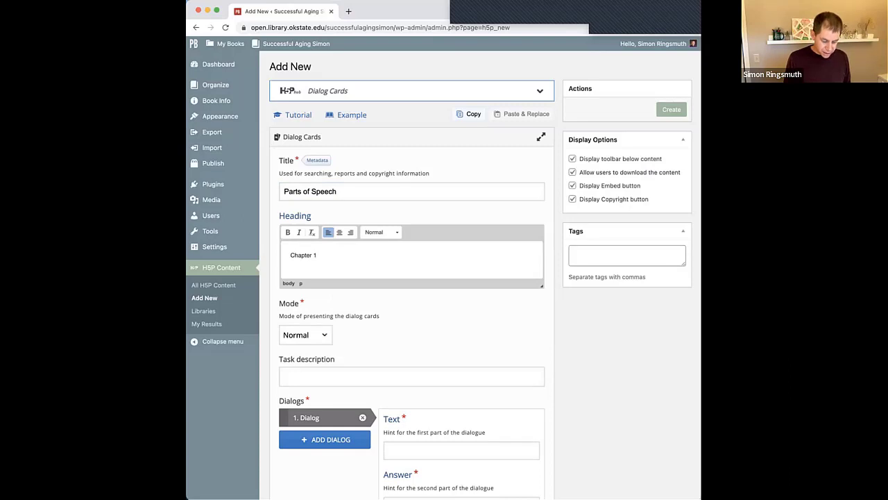
pyautogui.write(' Preview')
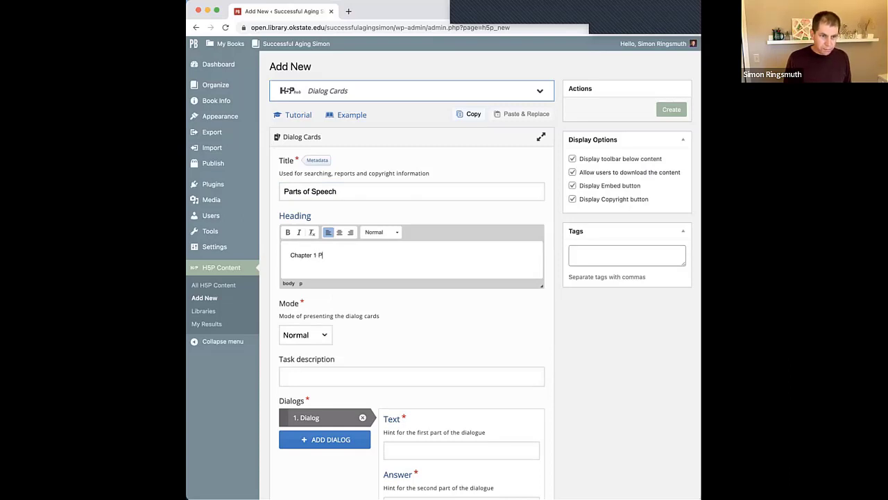
pyautogui.press('BackSpace')
pyautogui.press('BackSpace')
pyautogui.press('BackSpace')
pyautogui.press('BackSpace')
pyautogui.press('BackSpace')
pyautogui.press('BackSpace')
pyautogui.press('BackSpace')
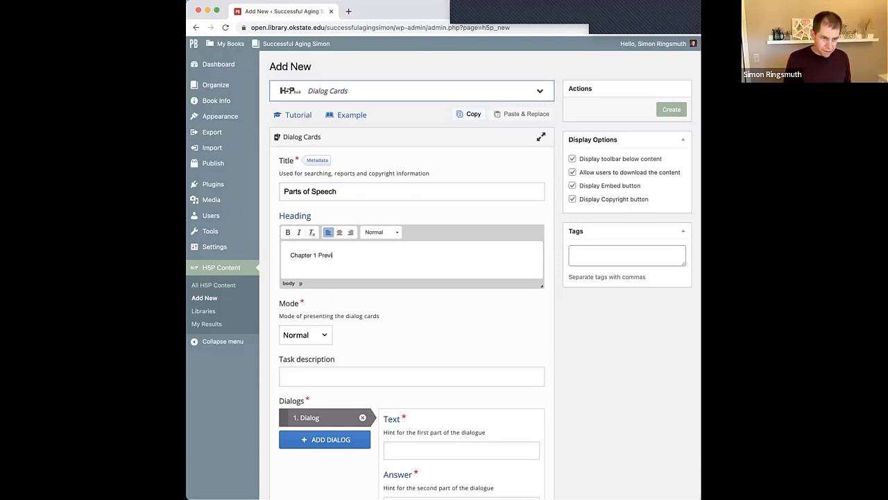
pyautogui.write('Review')
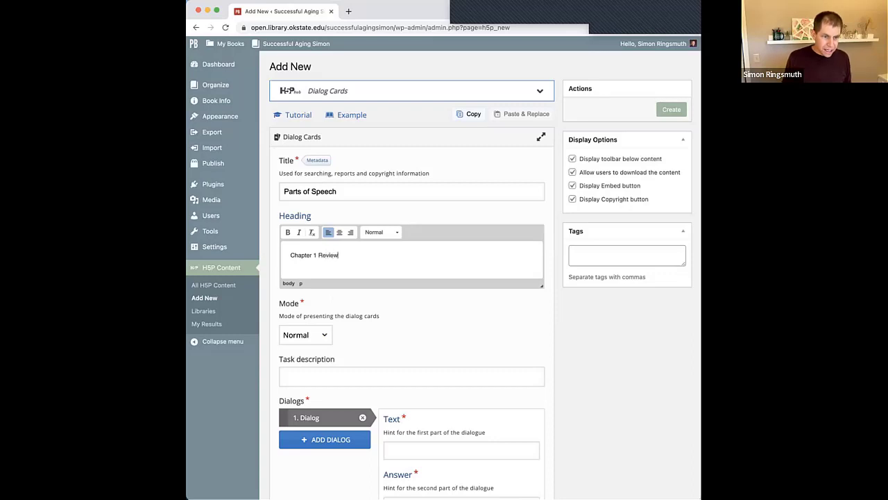
# - Check which modes are available for presenting the dialog cards
pyautogui.click(326, 335)
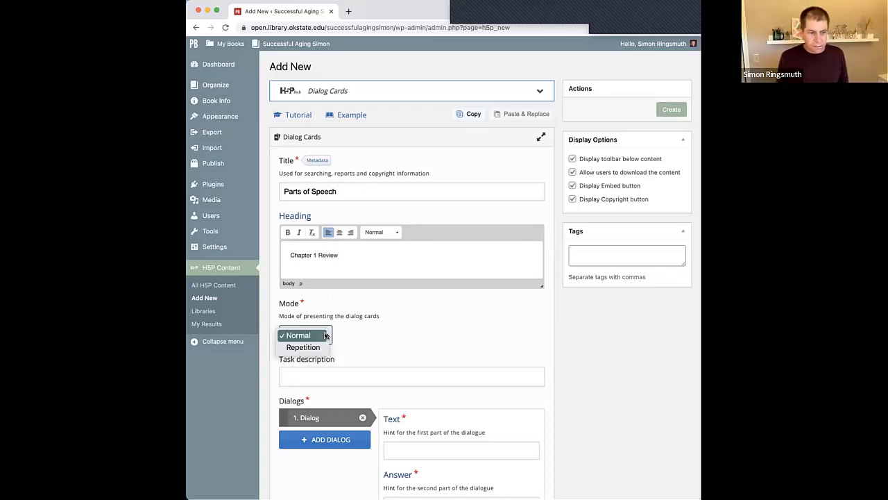
pyautogui.click(580, 339)
pyautogui.click(609, 342)
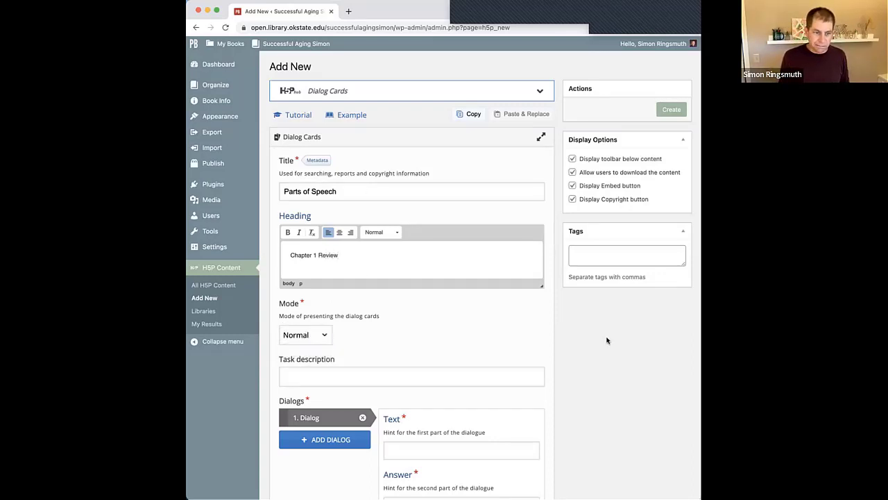
pyautogui.click(316, 338)
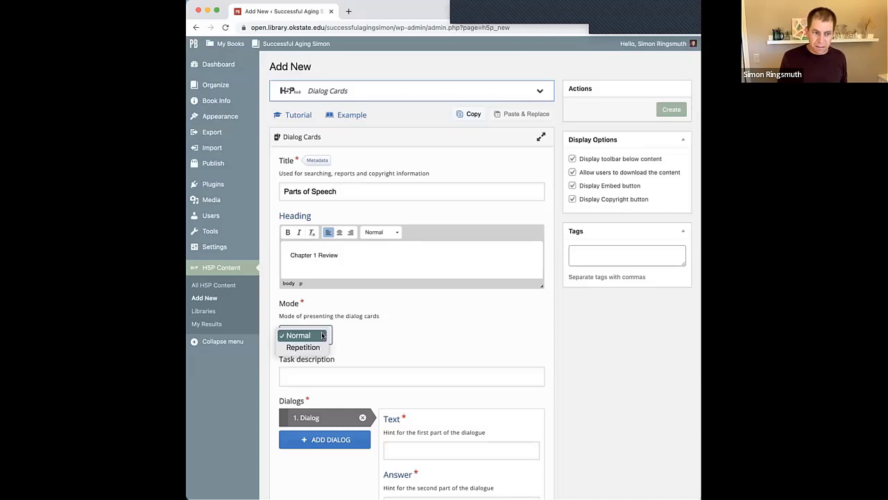
pyautogui.click(344, 378)
# - Enter the task description "Define each of the parts of speech"
pyautogui.click(344, 378)
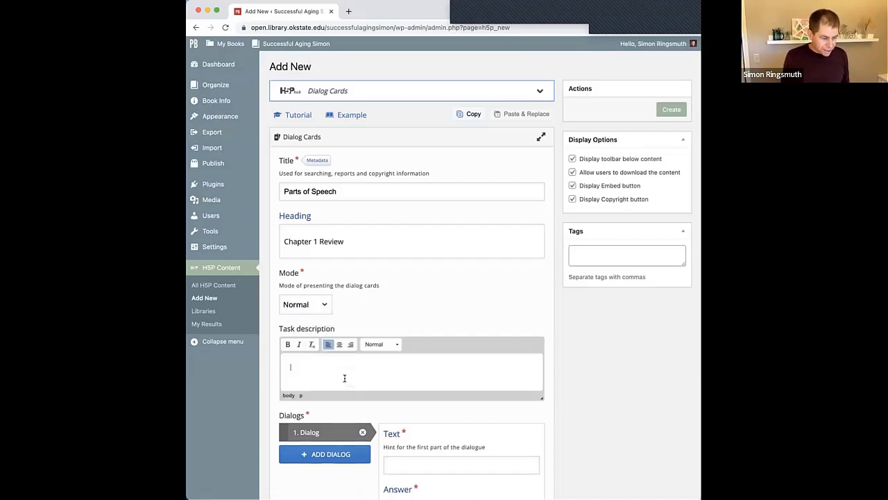
pyautogui.write('De')
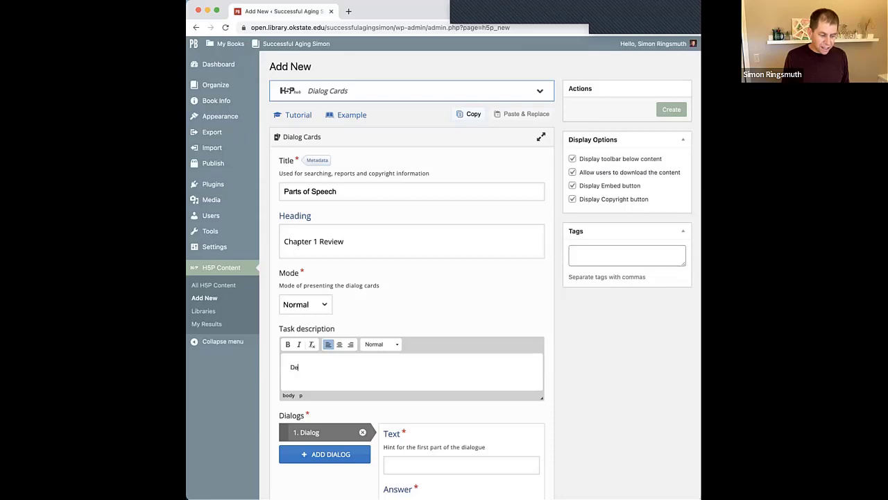
pyautogui.write('fine each of the p')
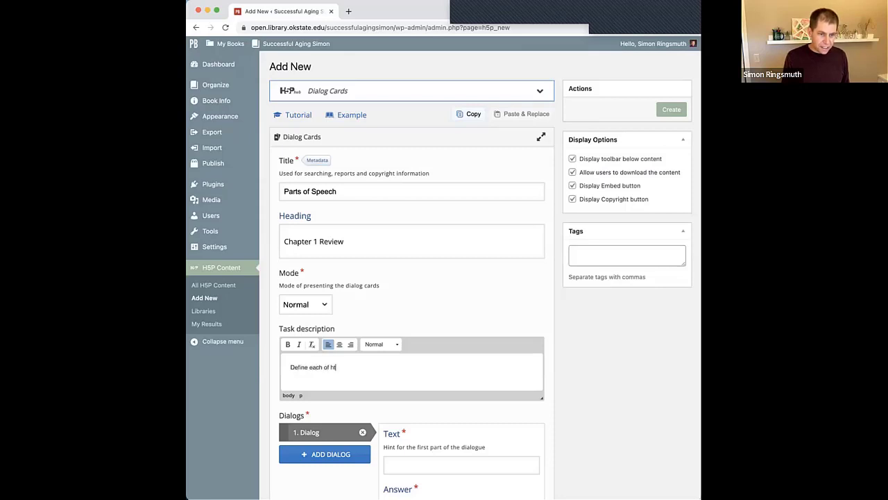
pyautogui.write('arts of speech')
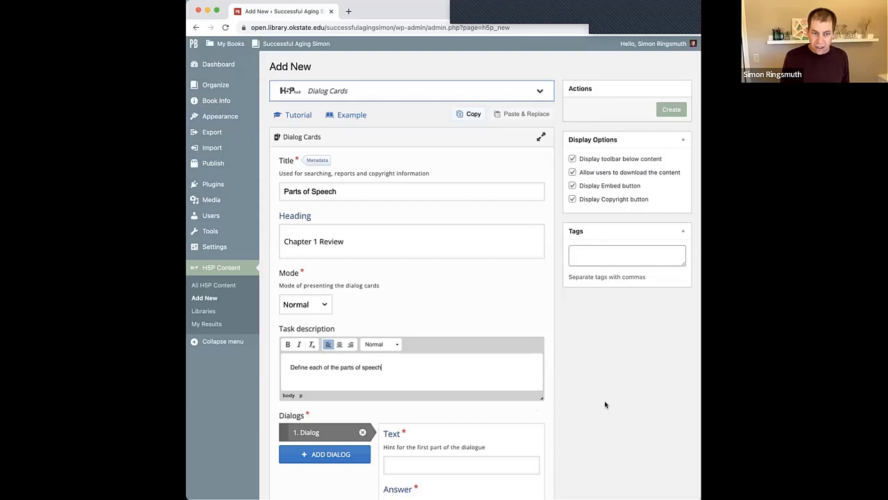
# - Fill in the first dialog with the text "Person, Place, Thing, or Idea" and the answer "Noun"
pyautogui.scroll(-3, 602, 401)
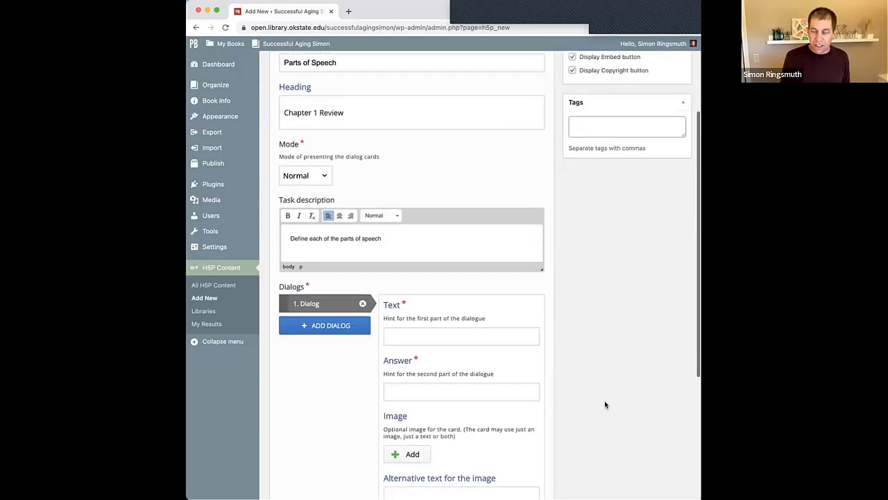
pyautogui.click(450, 339)
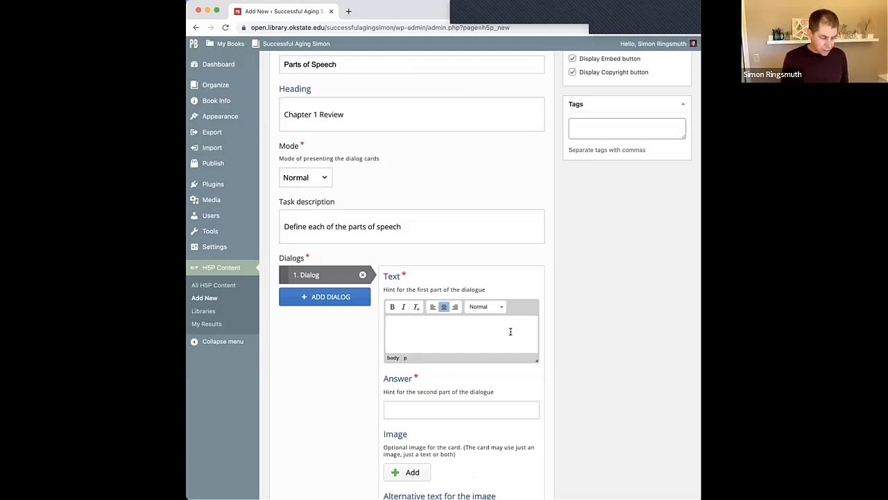
pyautogui.write('P')
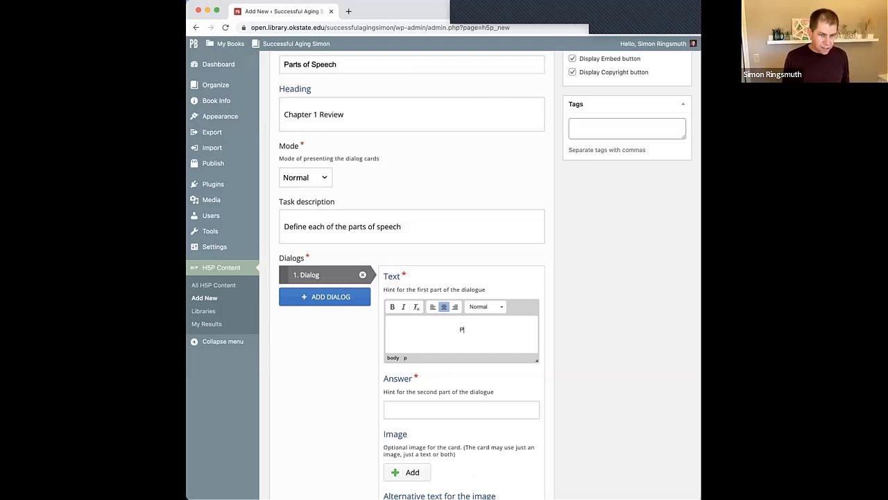
pyautogui.write('erson, Place, ')
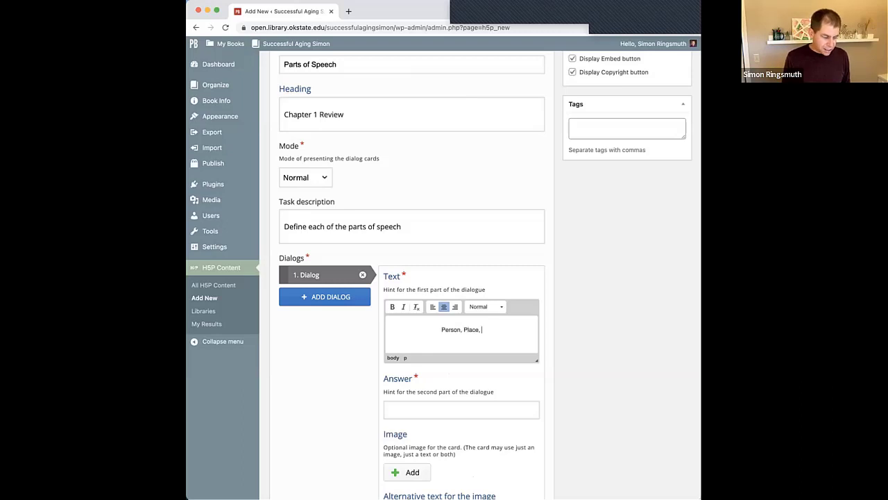
pyautogui.write('Thing, or Idea')
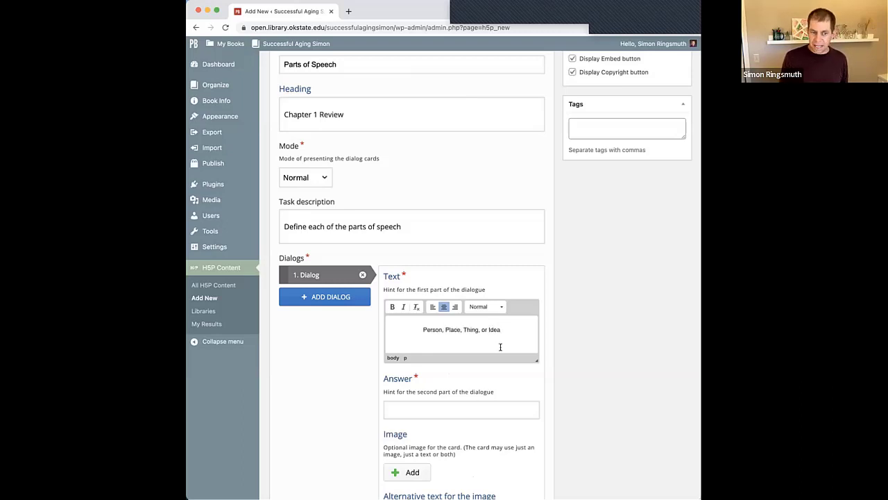
pyautogui.click(454, 412)
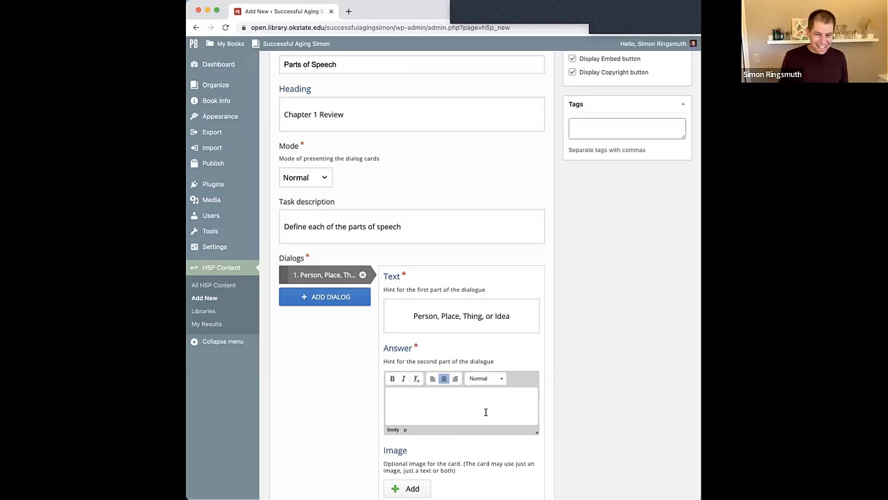
pyautogui.write('Noun')
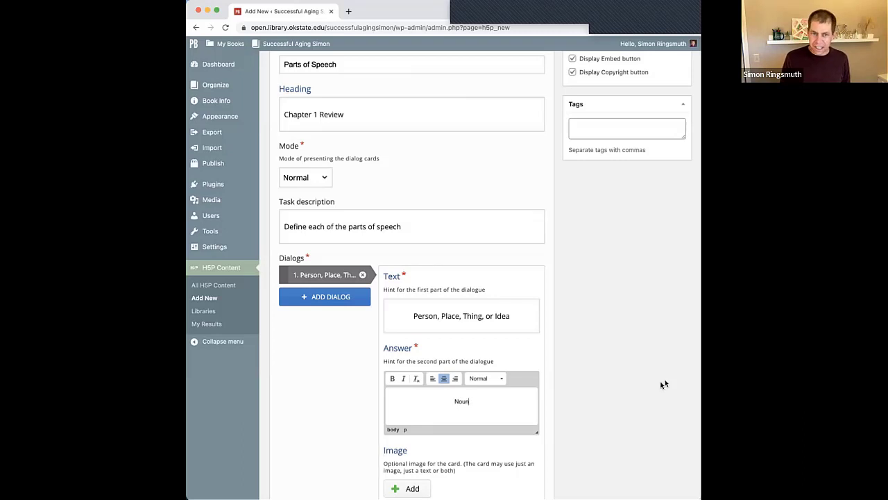
# - Look over the first dialog's image, alternative text, audio and tips fields and the settings sections that follow
pyautogui.scroll(-2, 627, 385)
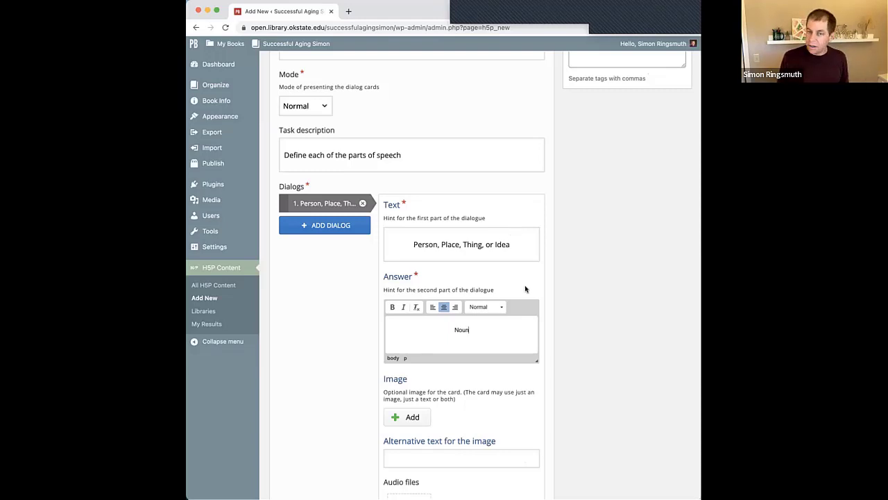
pyautogui.scroll(-3, 573, 284)
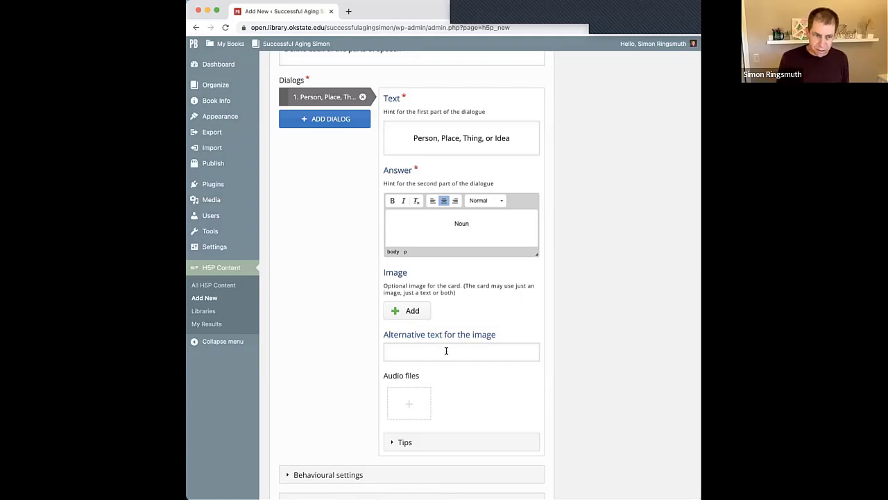
pyautogui.scroll(-1, 369, 373)
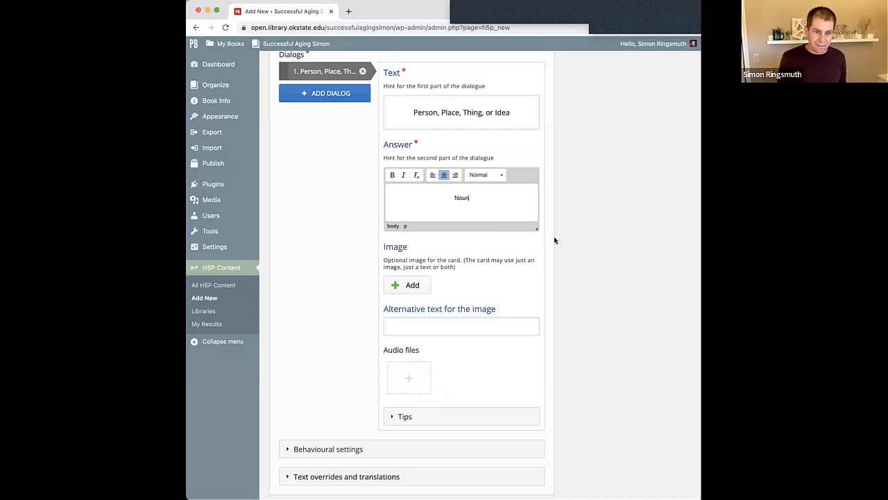
pyautogui.scroll(-2, 577, 243)
pyautogui.scroll(3, 577, 243)
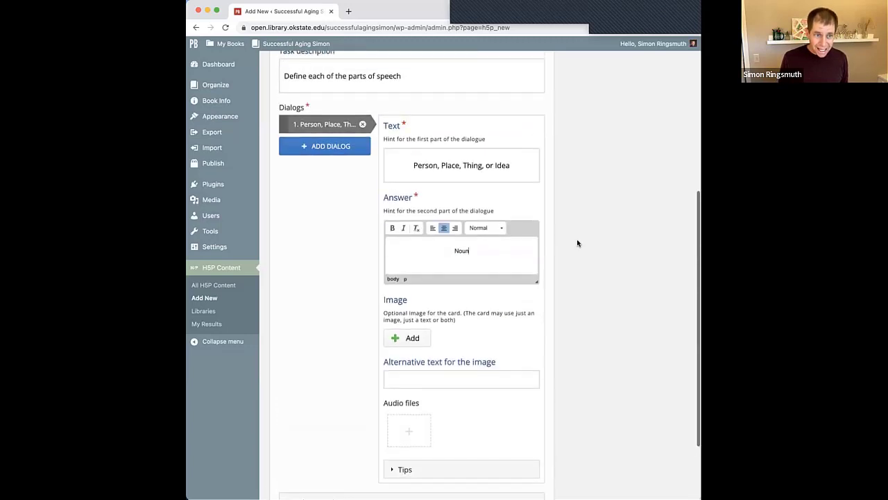
pyautogui.scroll(3, 577, 243)
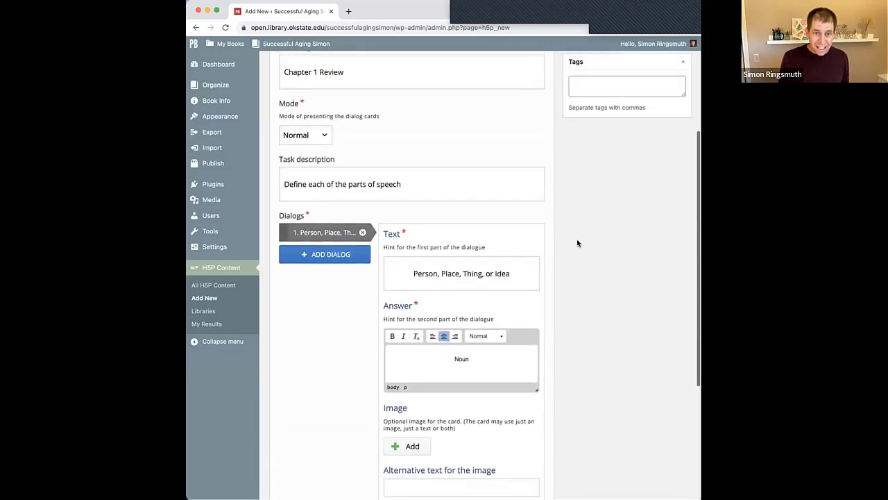
# - Add a second dialog with the text "An action, occurrence, or state of being" and the answer "Verb"
pyautogui.click(316, 257)
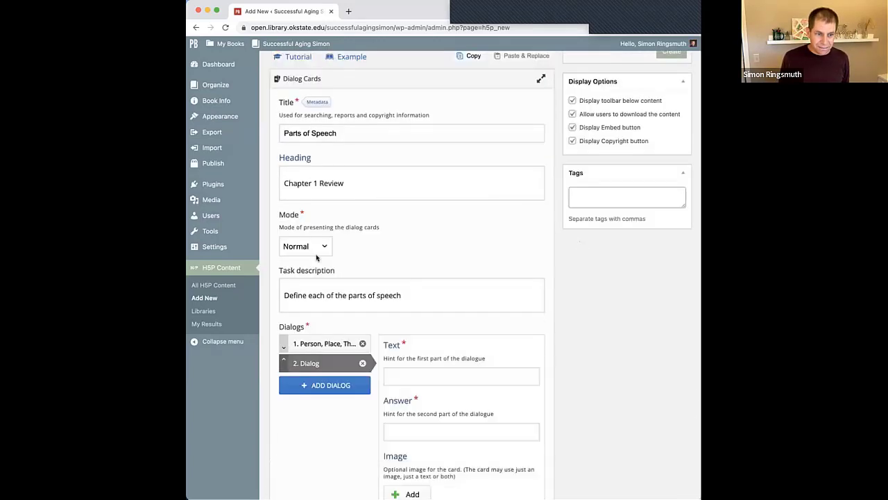
pyautogui.click(441, 376)
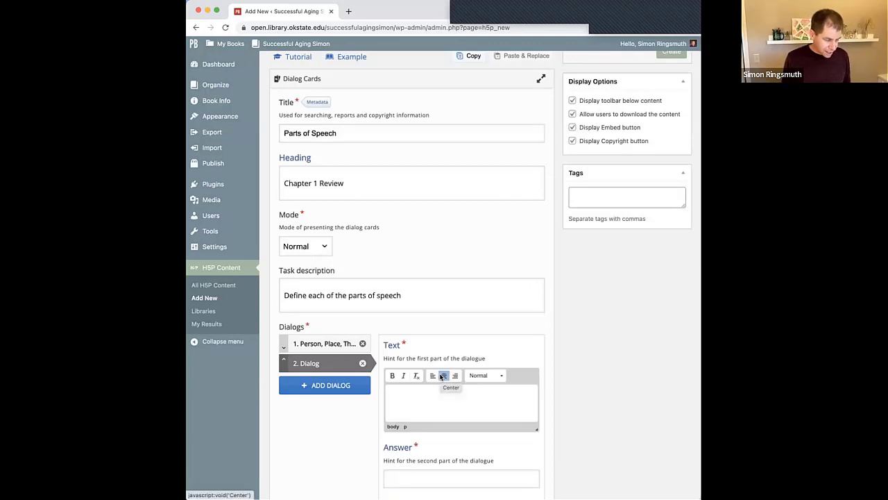
pyautogui.write('An action.')
pyautogui.write(' occurre')
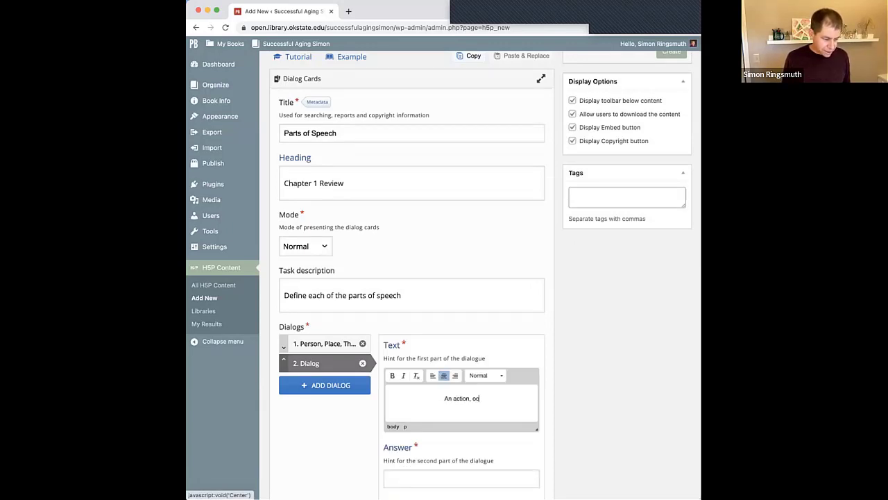
pyautogui.write('or state of being')
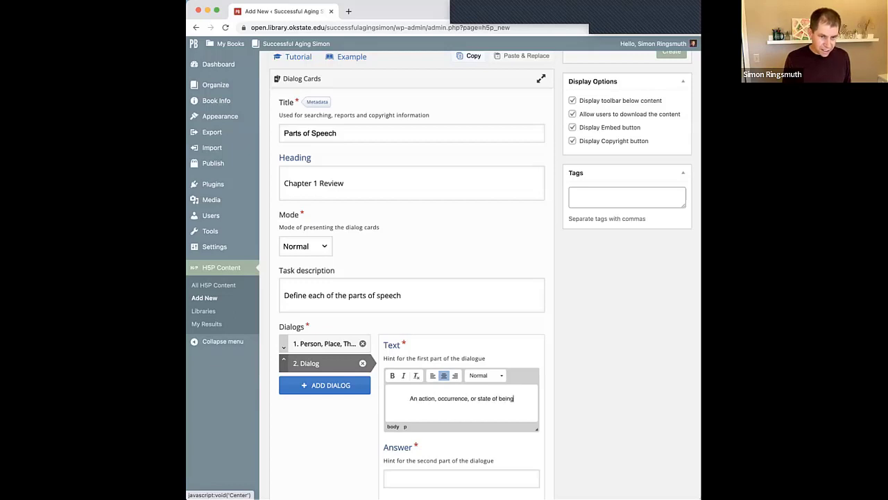
pyautogui.press('Tab')
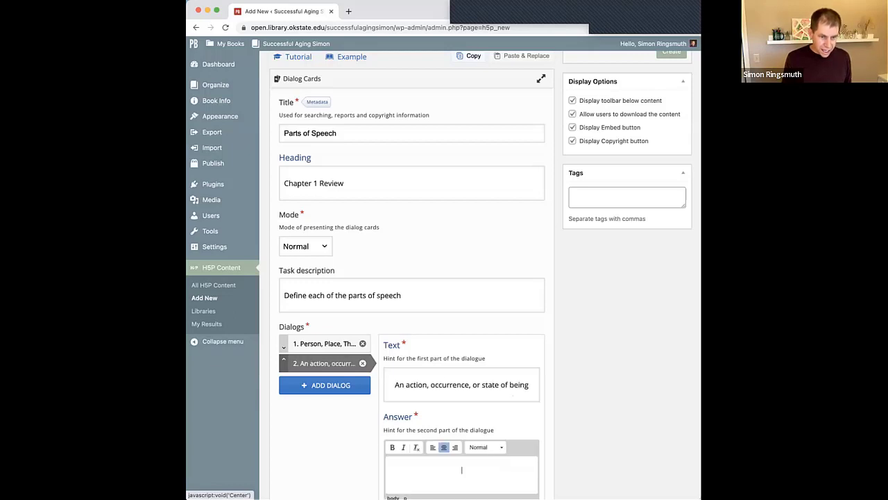
pyautogui.write('Verb')
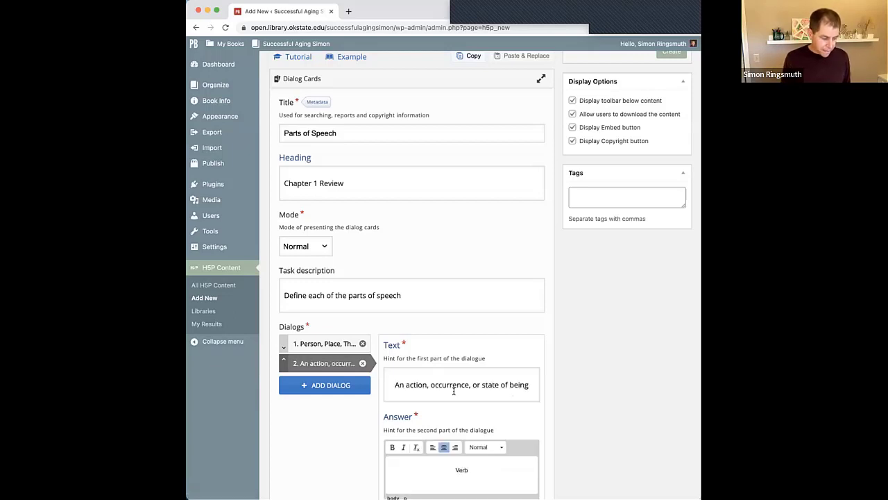
pyautogui.scroll(-5, 493, 397)
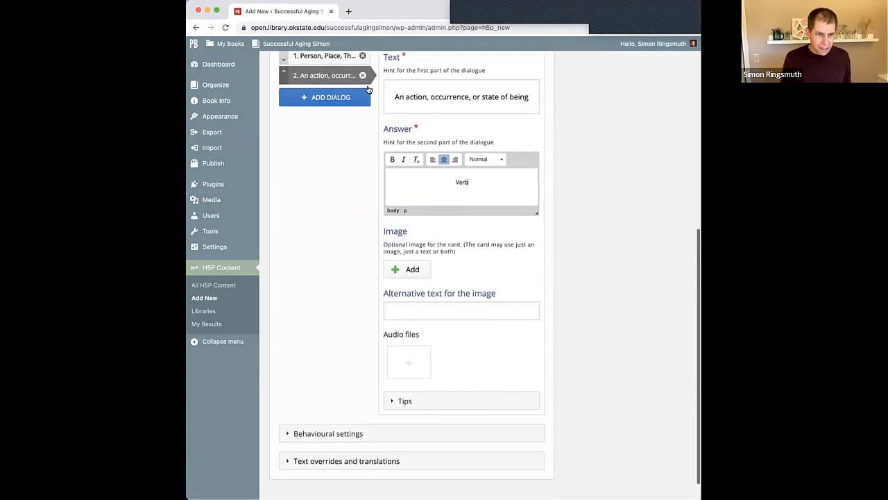
# - Add a third dialog with the text "Describes a noun" and the answer "Adjective"
pyautogui.click(347, 97)
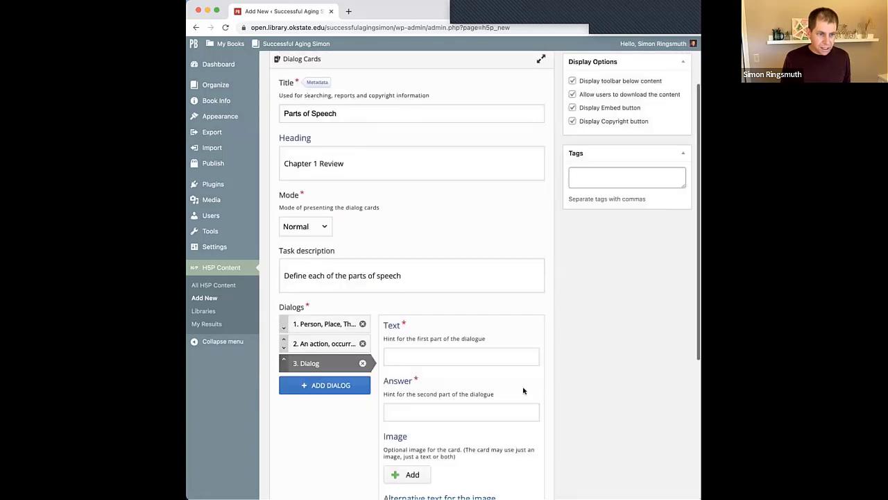
pyautogui.click(471, 357)
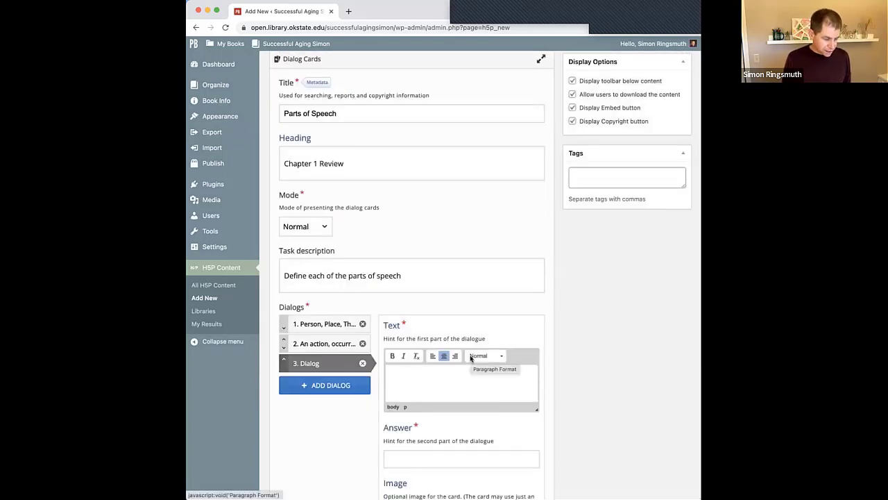
pyautogui.write('Describe')
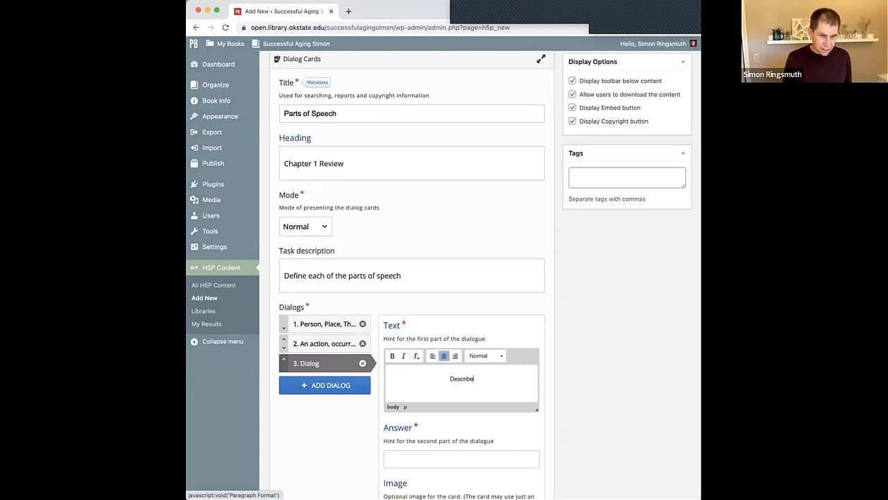
pyautogui.write('s a noun')
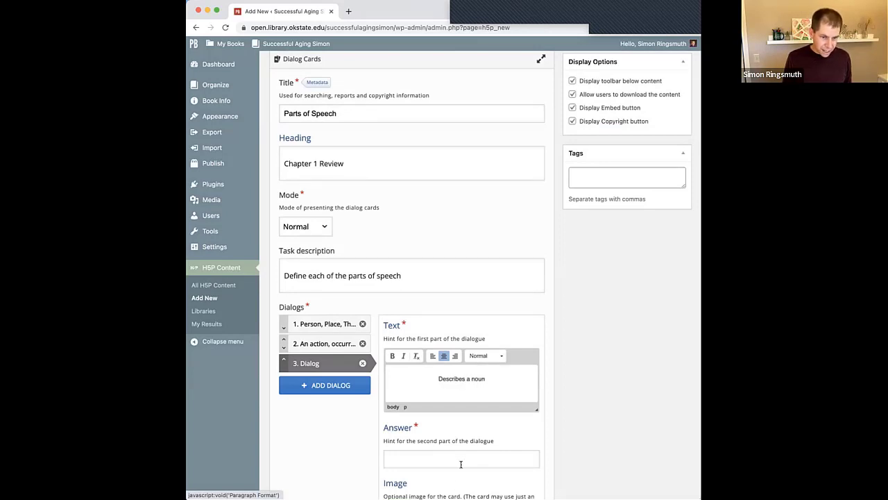
pyautogui.click(460, 459)
pyautogui.write('Adjective')
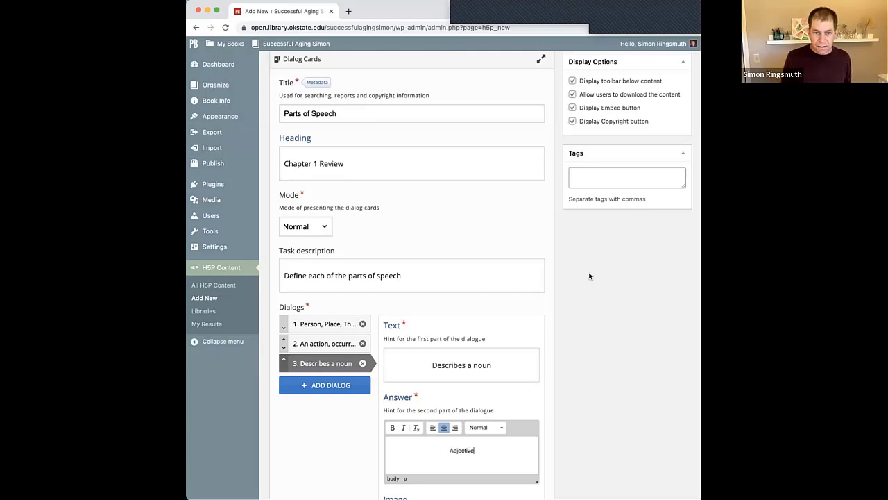
# - Create the Dialog Cards activity from the completed form
pyautogui.scroll(-5, 570, 335)
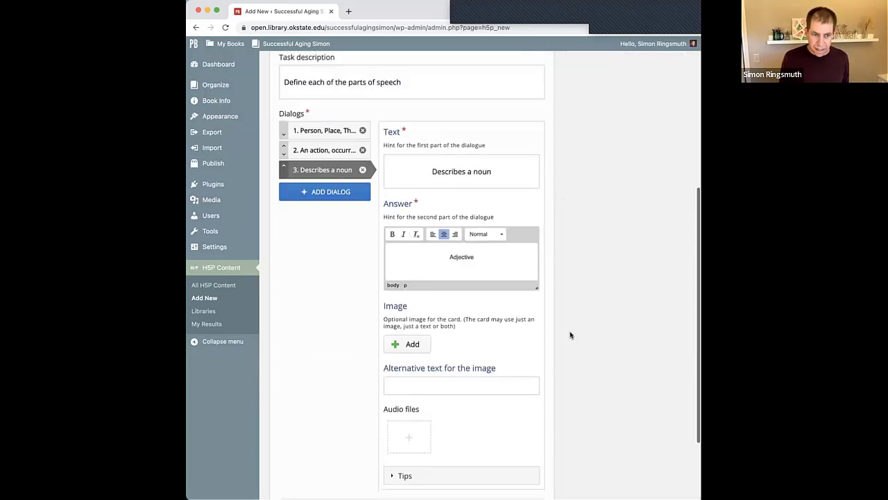
pyautogui.scroll(-2, 571, 335)
pyautogui.scroll(3, 570, 335)
pyautogui.scroll(5, 569, 333)
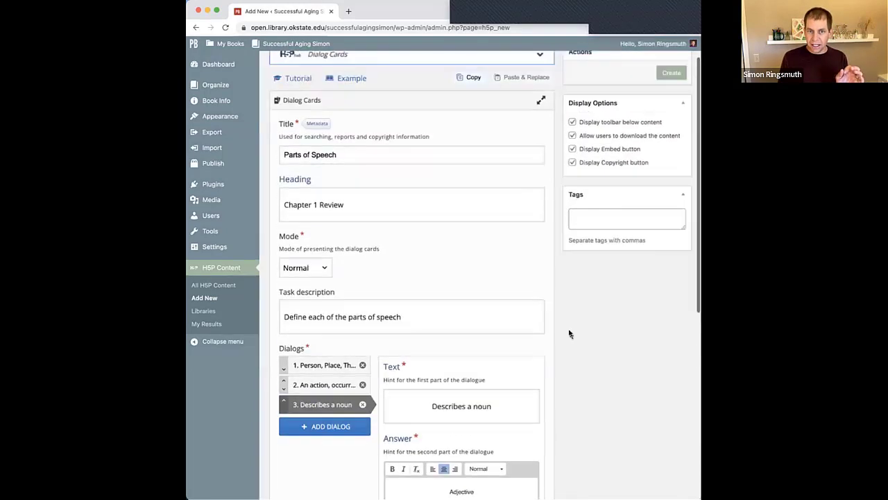
pyautogui.scroll(1, 569, 334)
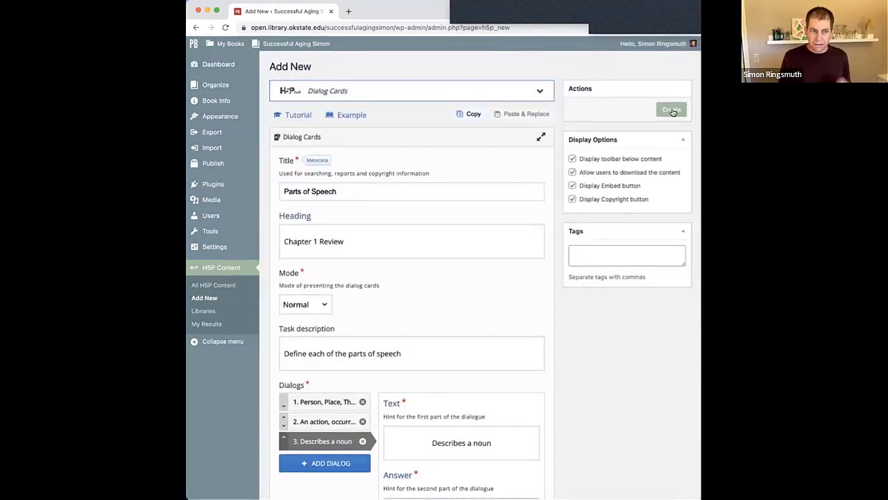
pyautogui.click(671, 111)
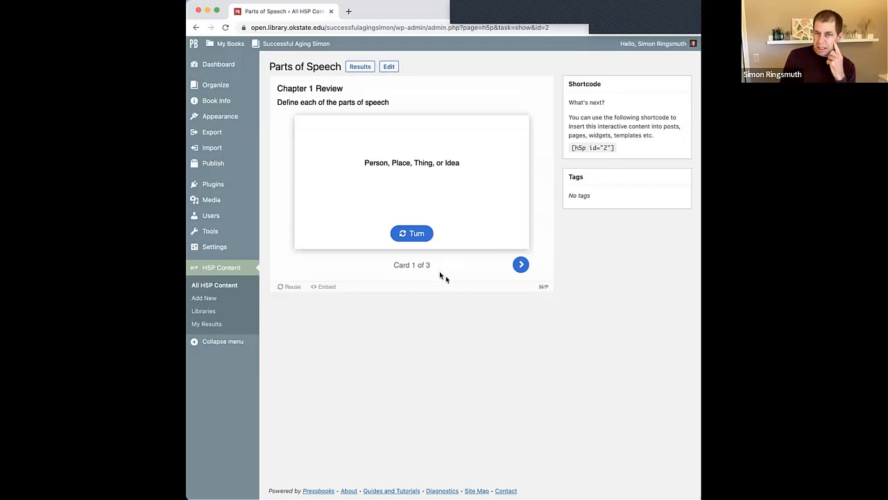
# - Try out the created activity by turning over each of the three cards in order
pyautogui.click(405, 234)
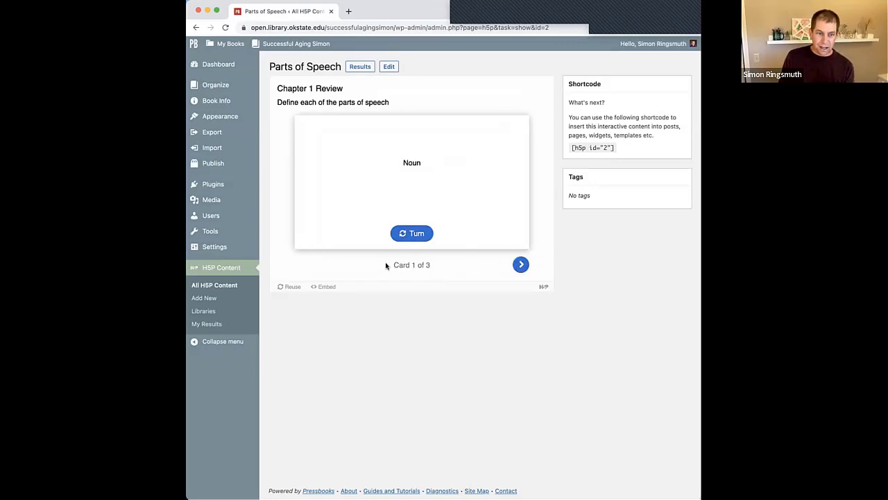
pyautogui.click(523, 266)
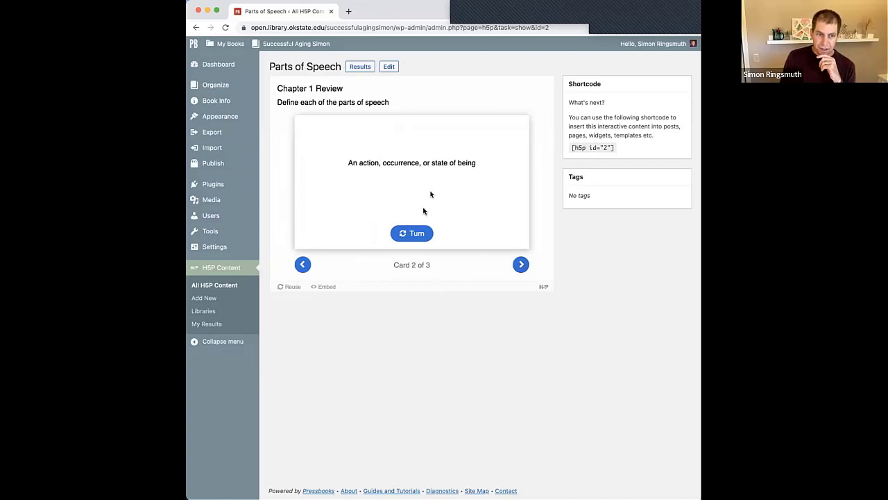
pyautogui.click(413, 234)
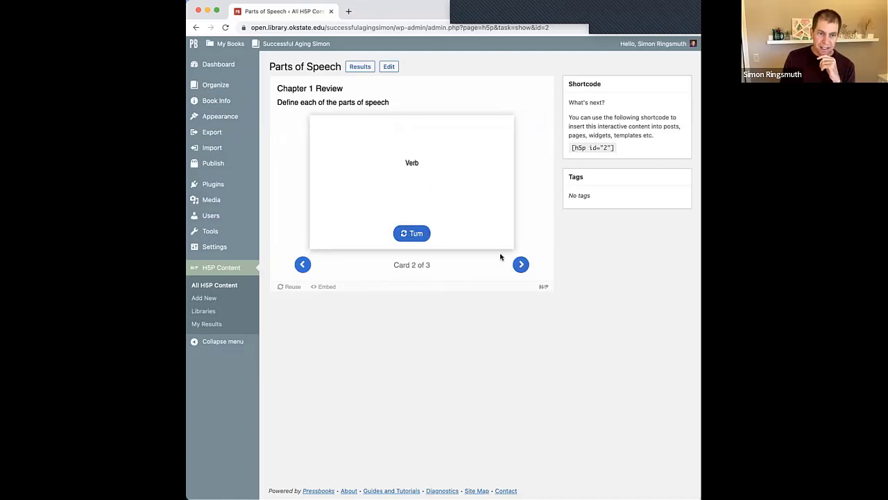
pyautogui.click(520, 264)
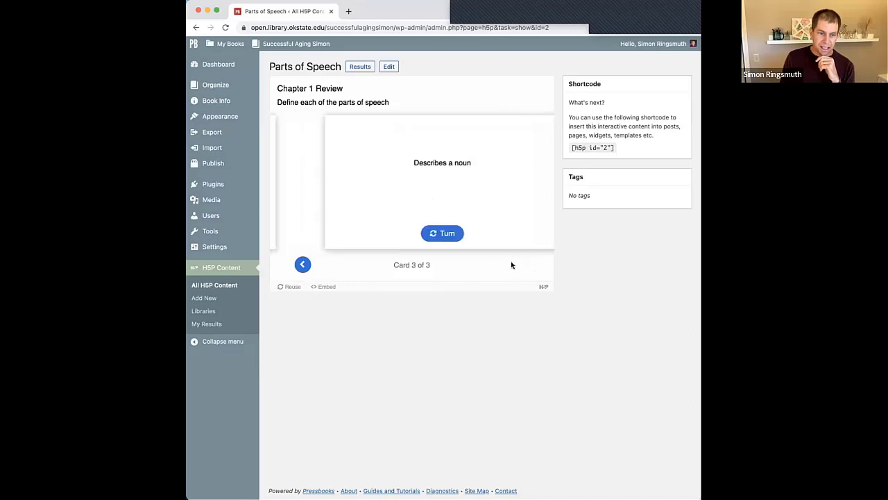
pyautogui.click(420, 235)
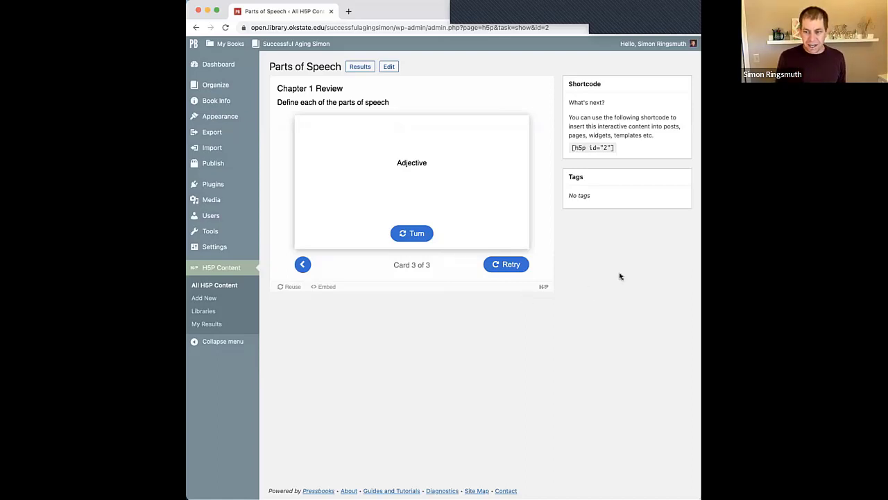
# - Examine the activity's H5P shortcode by highlighting it
pyautogui.moveTo(623, 148); pyautogui.dragTo(568, 148)
pyautogui.click(677, 299)
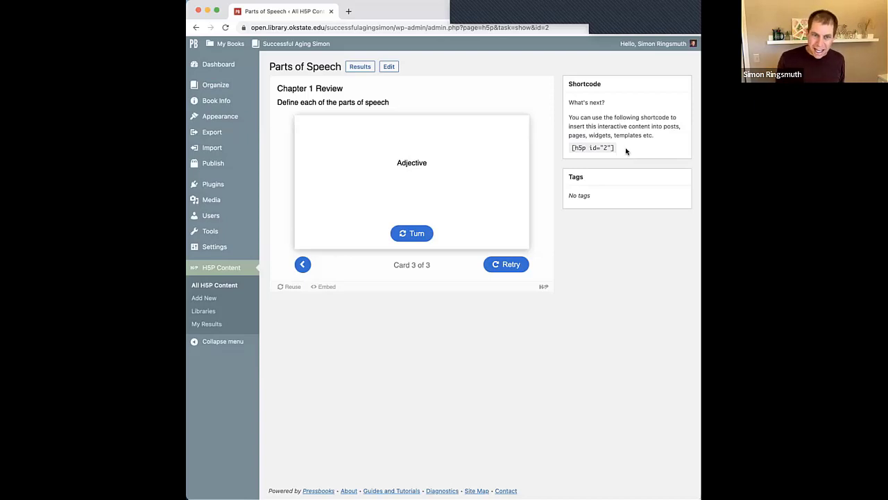
pyautogui.moveTo(614, 149); pyautogui.dragTo(576, 148)
pyautogui.hotkey('shift', 'Left')
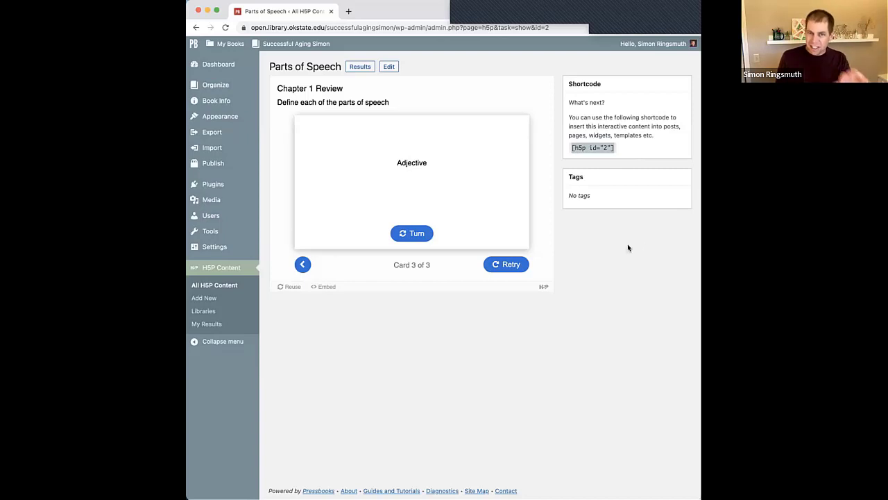
pyautogui.click(628, 228)
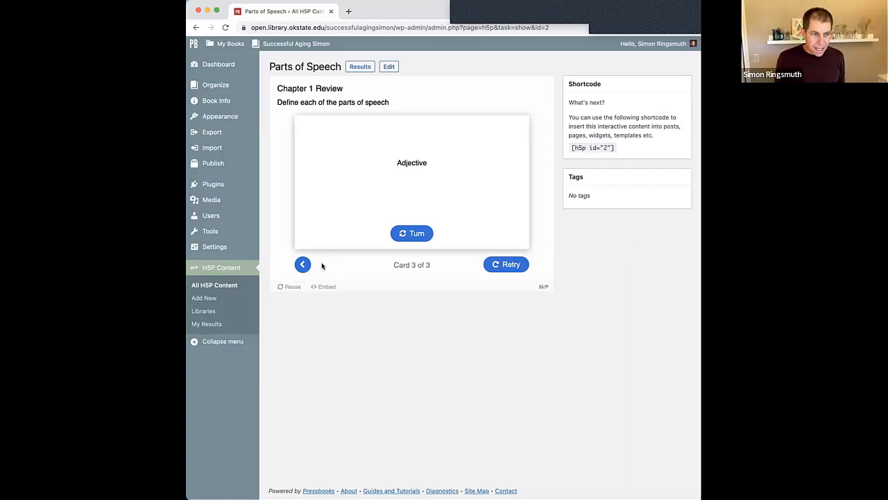
# - Check the list of all H5P content, and open the Parts of Speech chapter for editing from the book's Organize page
pyautogui.click(225, 287)
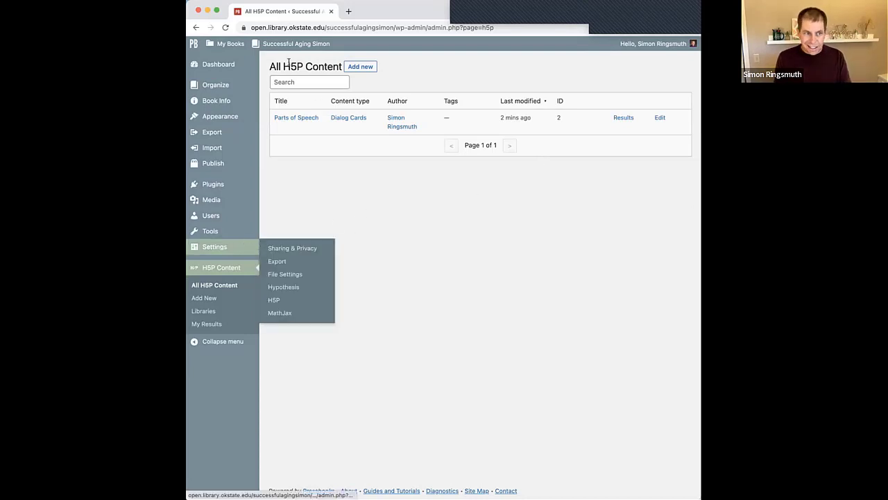
pyautogui.moveTo(220, 87)
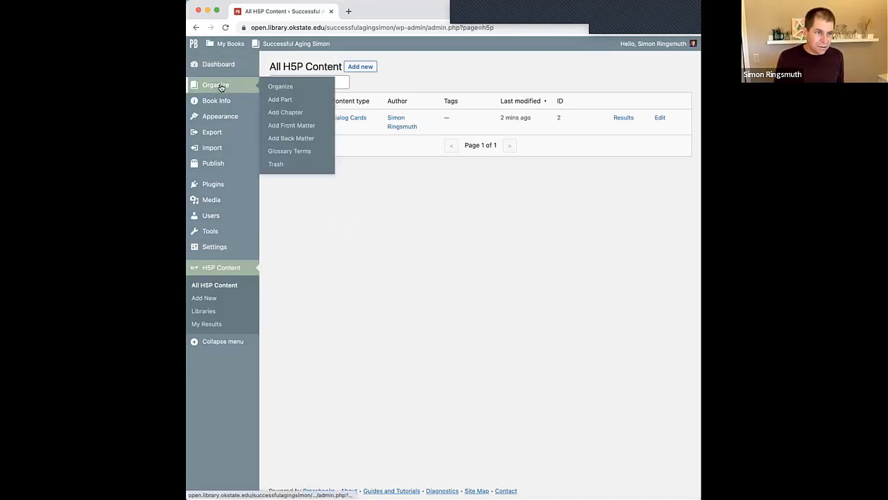
pyautogui.click(272, 87)
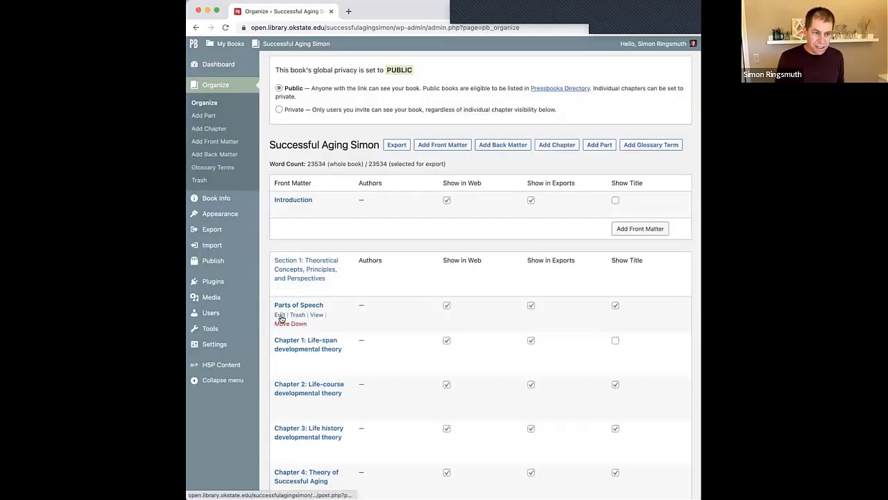
pyautogui.click(280, 315)
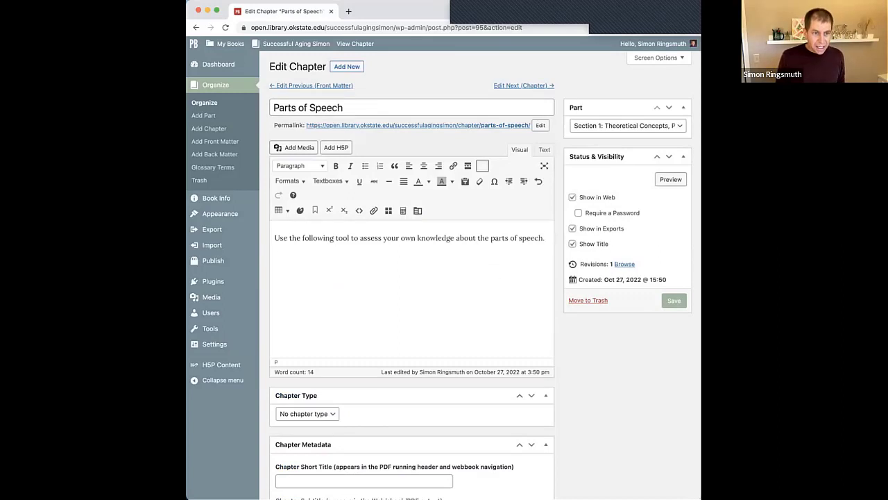
# - Insert the Parts of Speech H5P activity below the chapter's introductory sentence and save the chapter
pyautogui.click(342, 151)
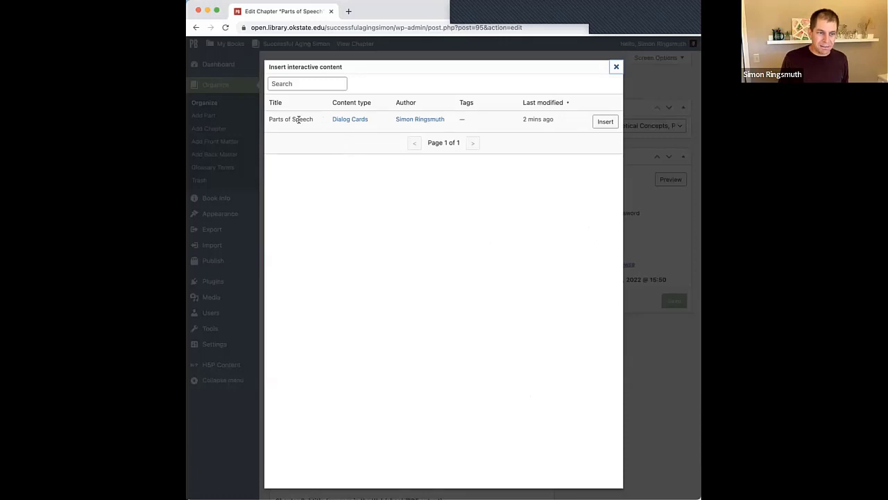
pyautogui.click(603, 122)
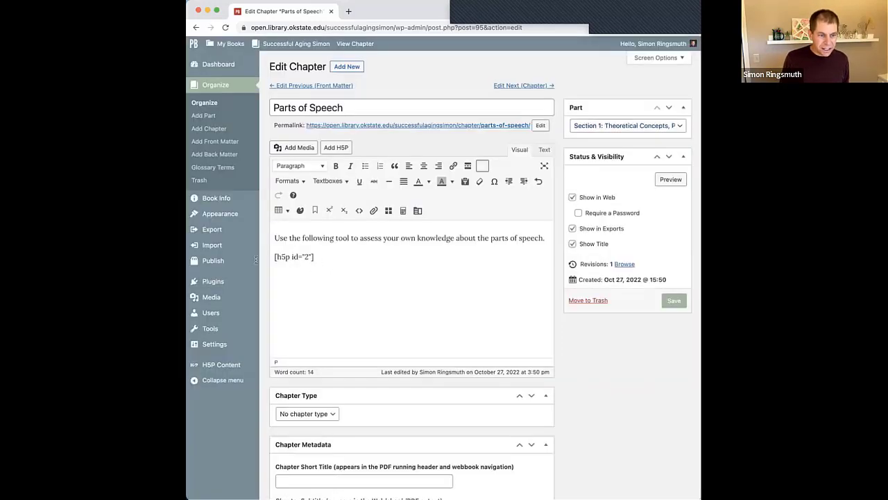
pyautogui.click(345, 258)
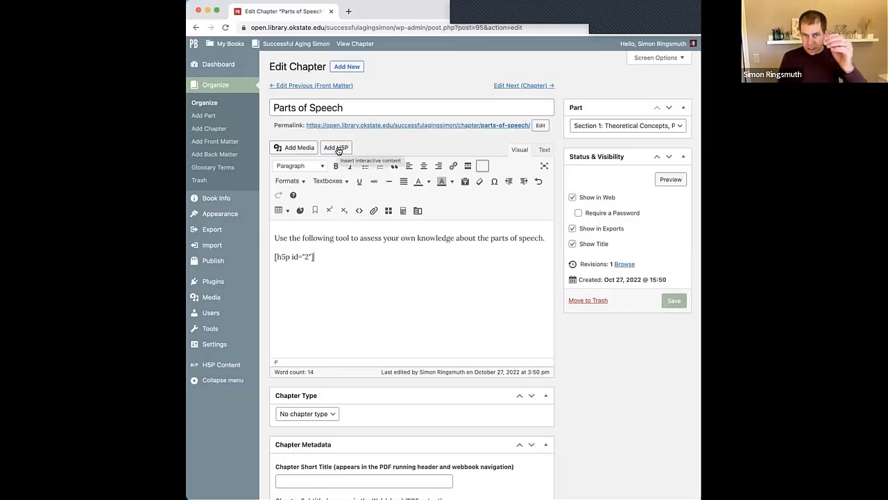
pyautogui.click(681, 300)
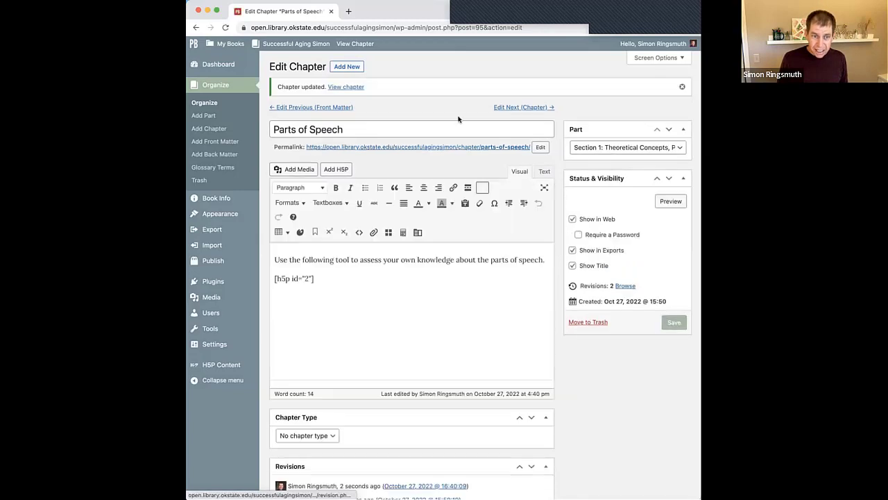
# - View the saved chapter in a new browser tab, turn through all three dialog cards and restart the set
pyautogui.keyDown('super'); pyautogui.click(347, 87); pyautogui.keyUp('super')
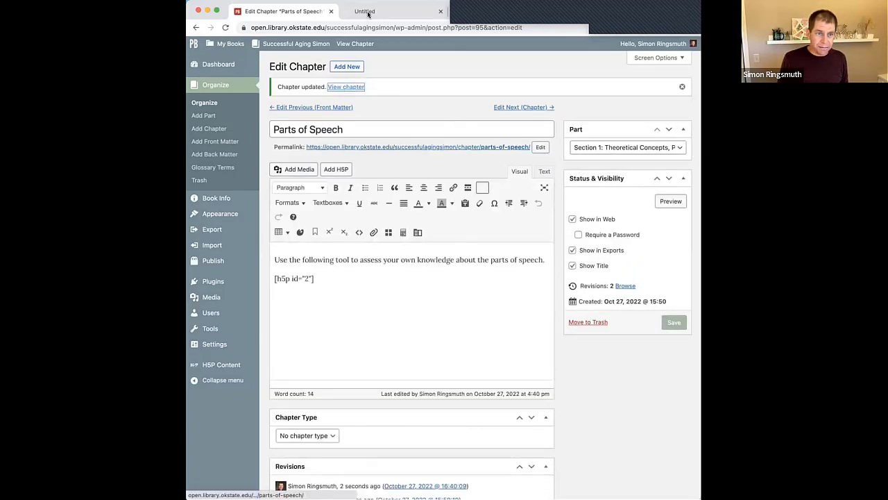
pyautogui.click(370, 12)
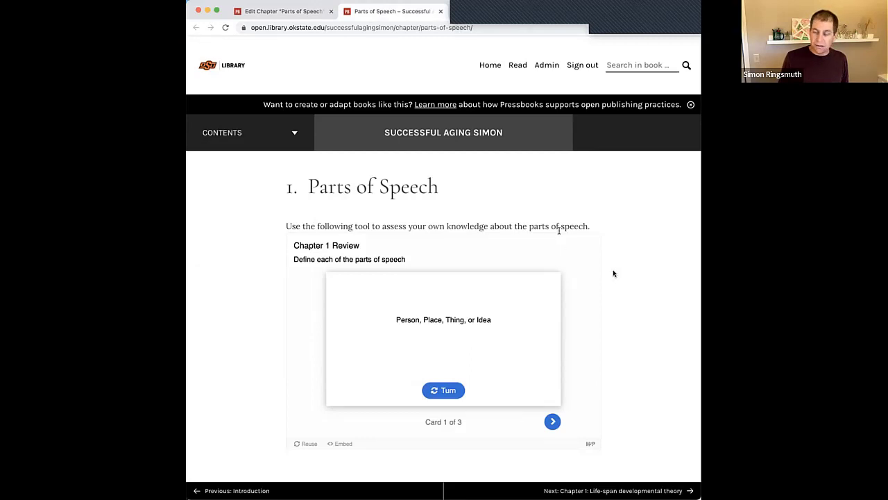
pyautogui.click(440, 393)
pyautogui.click(440, 392)
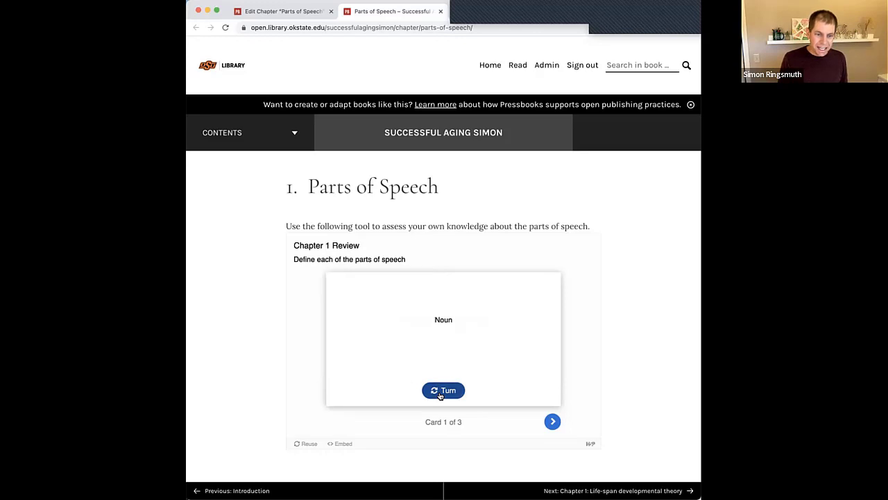
pyautogui.click(552, 421)
pyautogui.click(450, 392)
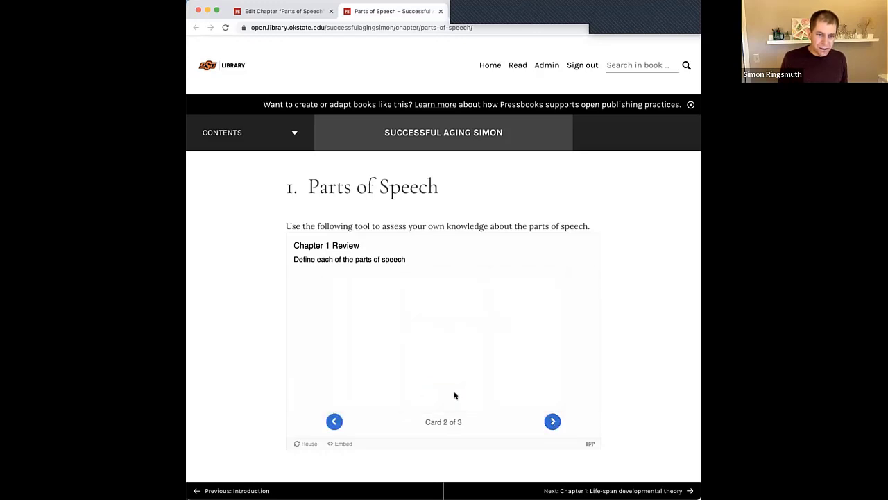
pyautogui.click(440, 390)
pyautogui.click(552, 421)
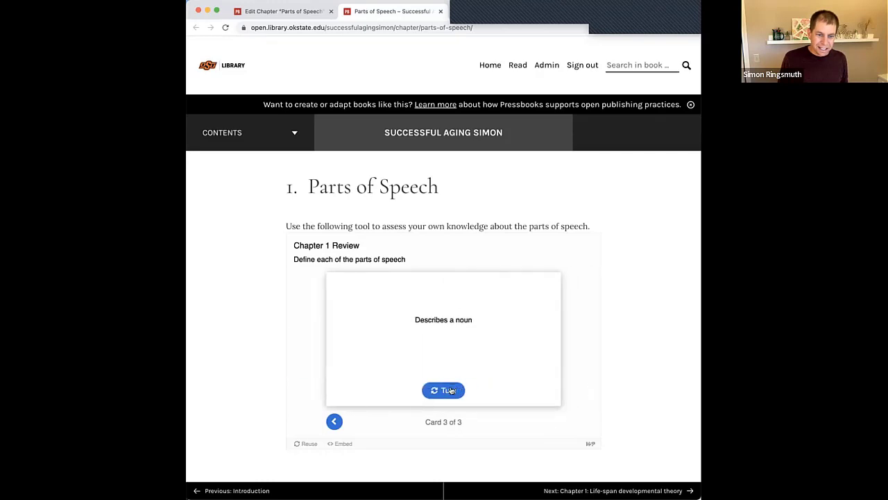
pyautogui.click(451, 390)
pyautogui.click(448, 391)
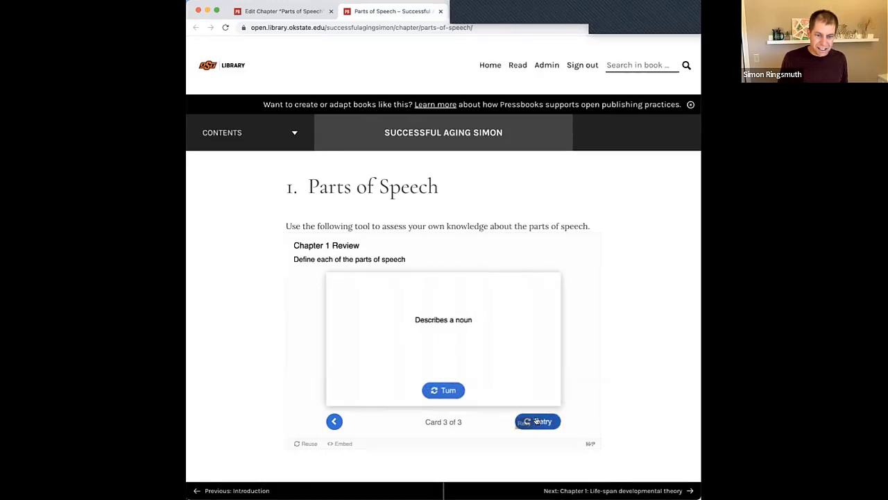
pyautogui.click(536, 421)
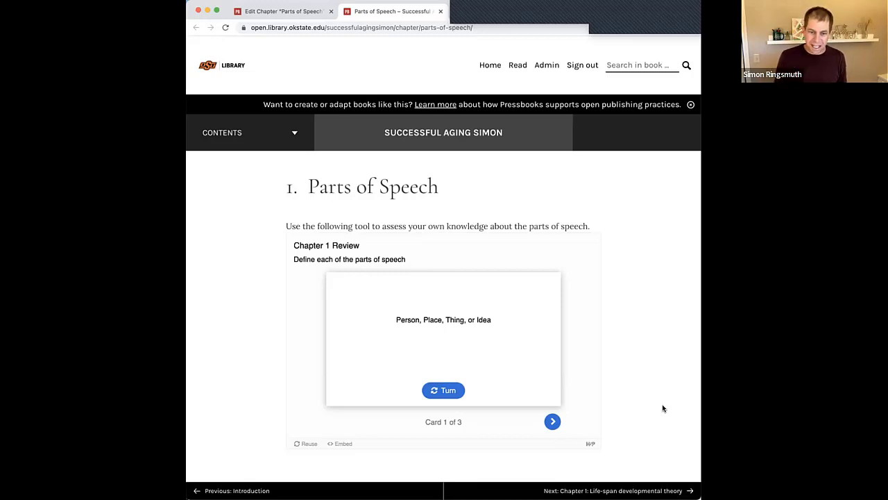
# - Show the activity's embed code and examine the start of its iframe markup
pyautogui.click(338, 445)
pyautogui.click(420, 275)
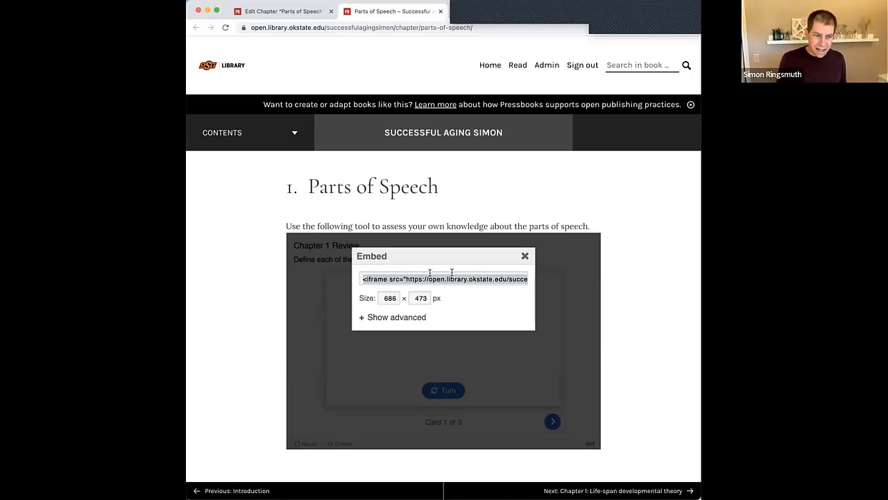
pyautogui.click(381, 279)
pyautogui.doubleClick(380, 279)
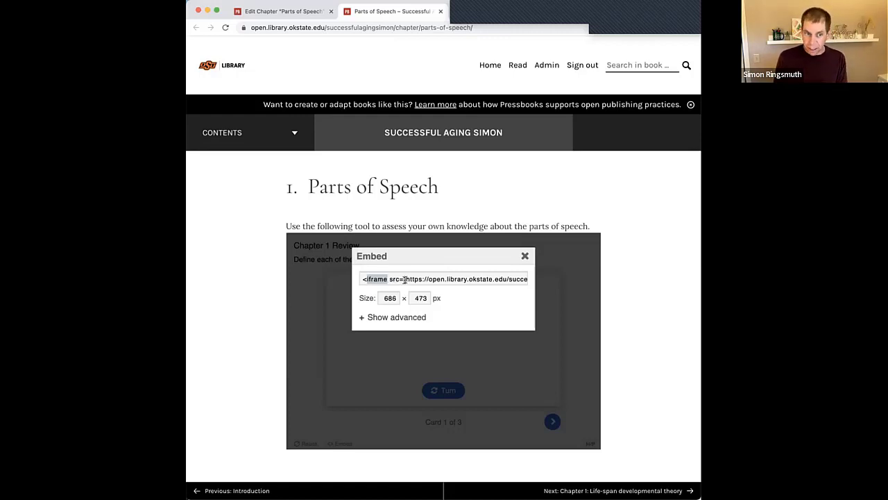
pyautogui.click(401, 279)
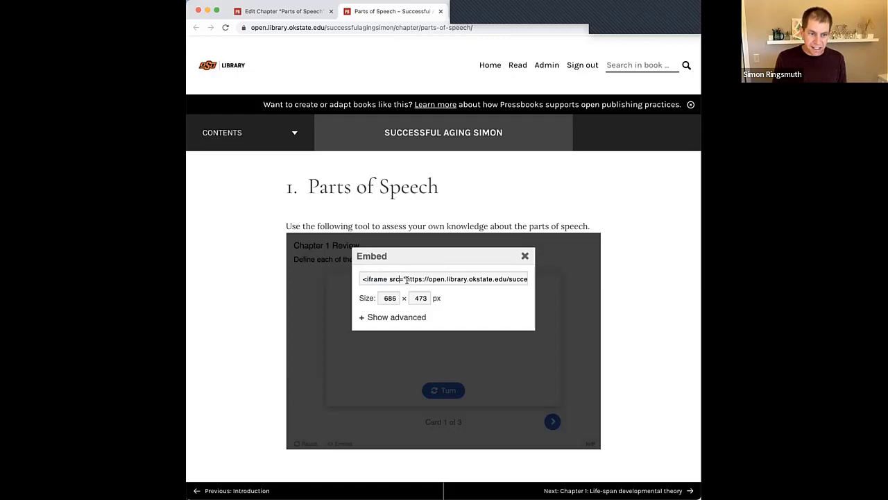
# - Examine the source address inside the activity's iframe embed code, and close the Embed dialog
pyautogui.moveTo(407, 279); pyautogui.dragTo(504, 280)
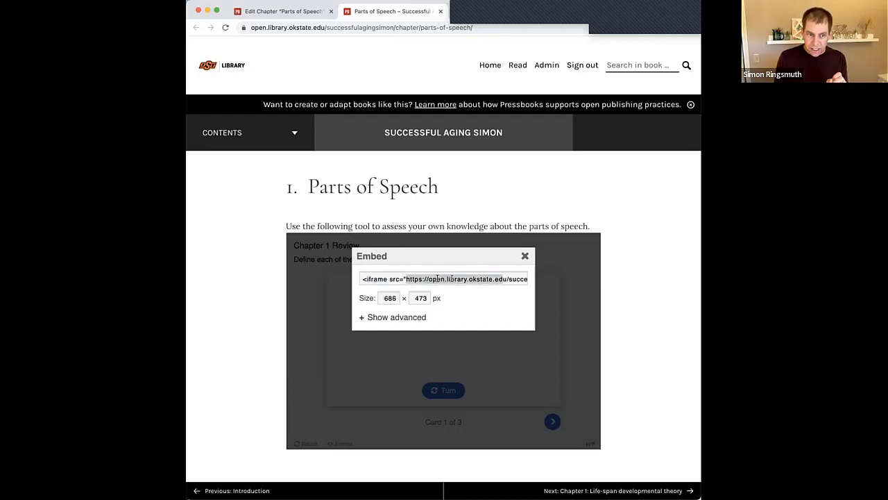
pyautogui.moveTo(436, 279); pyautogui.dragTo(458, 279)
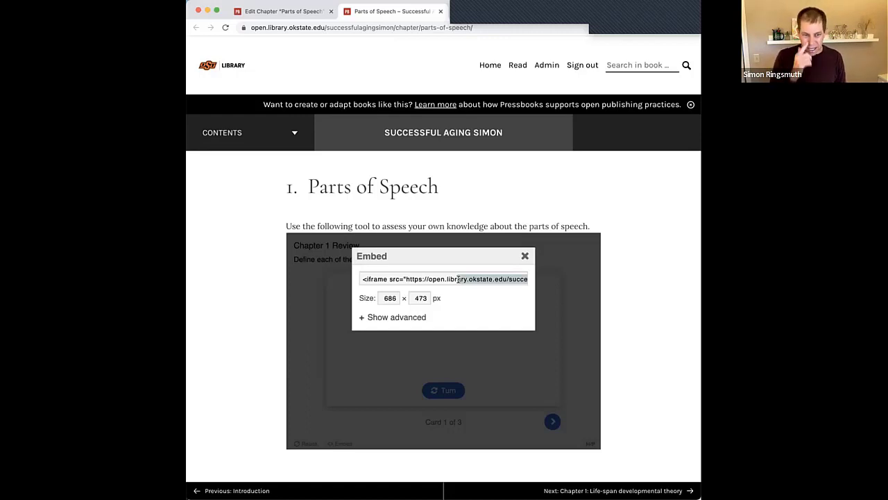
pyautogui.click(363, 278)
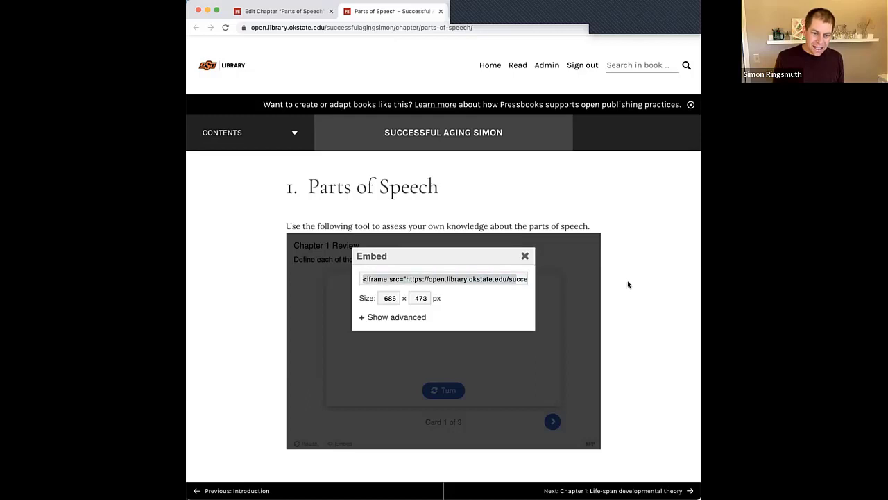
pyautogui.click(503, 279)
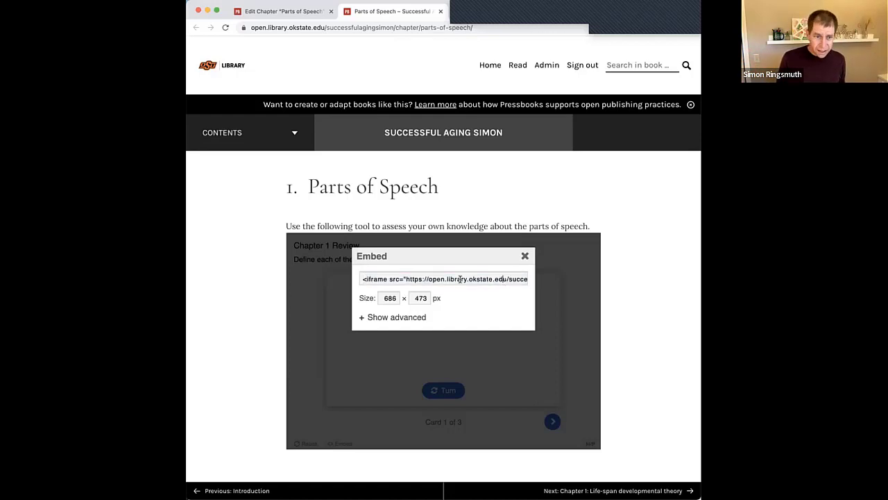
pyautogui.moveTo(426, 279); pyautogui.dragTo(542, 285)
pyautogui.click(542, 285)
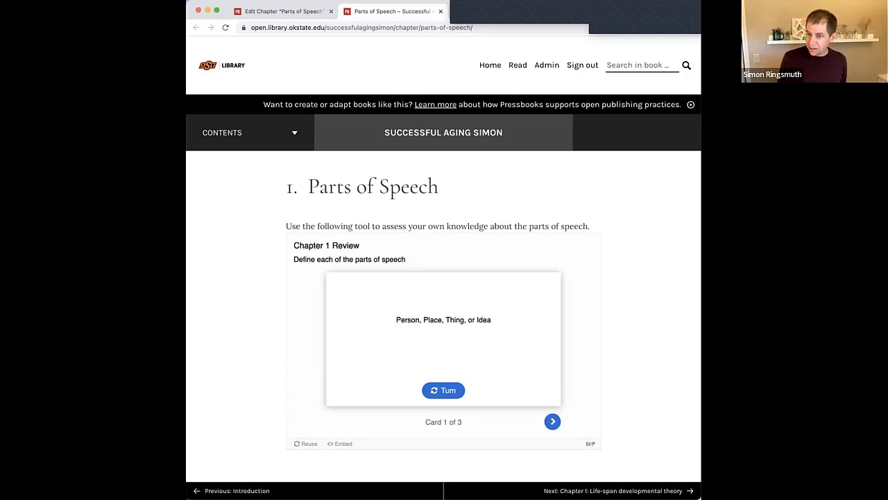
pyautogui.press('super+Tab')
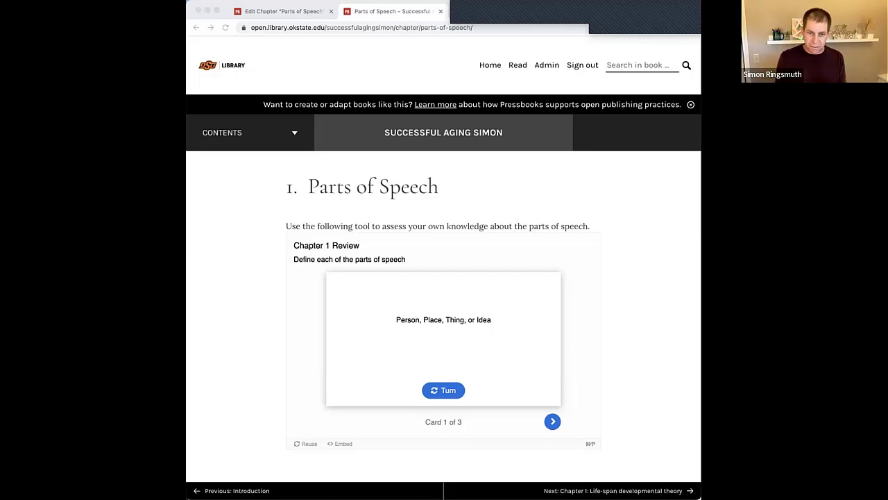
pyautogui.click(647, 355)
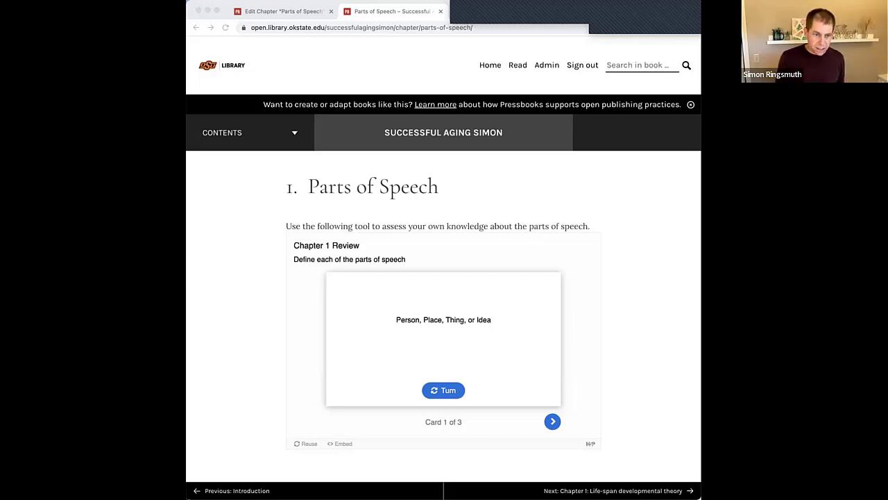
pyautogui.click(659, 386)
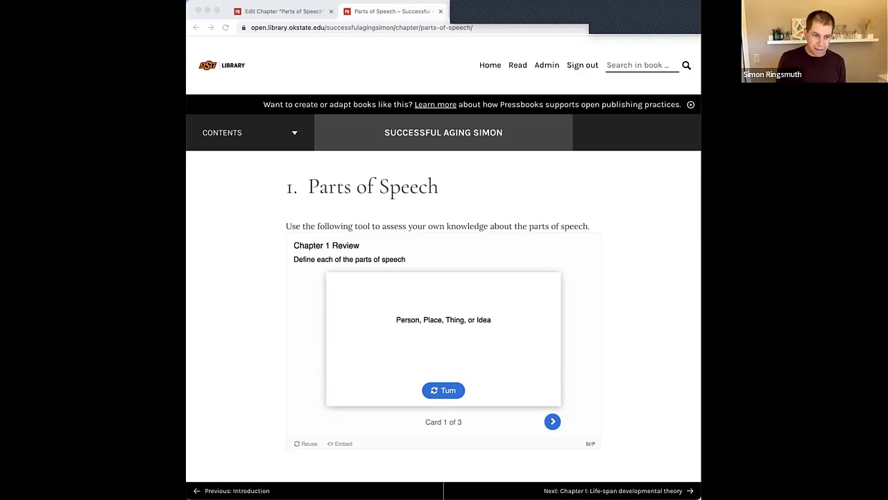
pyautogui.click(444, 391)
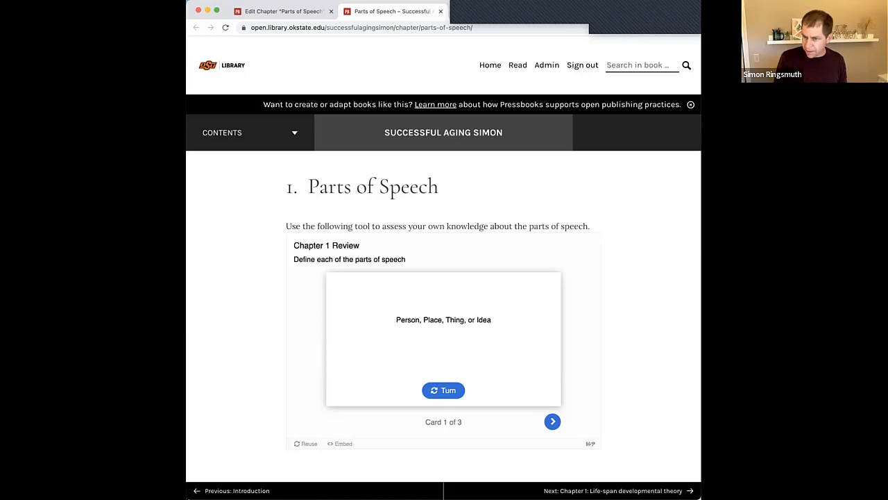
# - Switch to the PowerPoint slide show and advance from the Demonstration slide to the Content Demo slide
pyautogui.press('super+Tab')
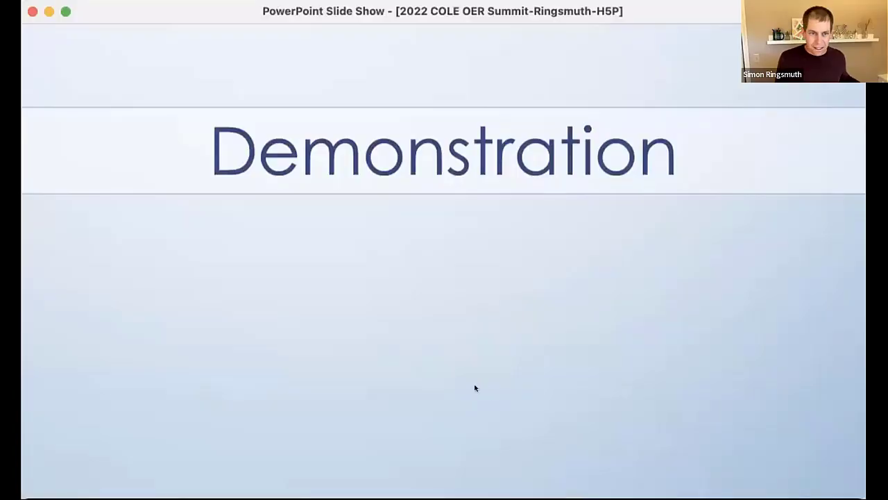
pyautogui.press('Right')
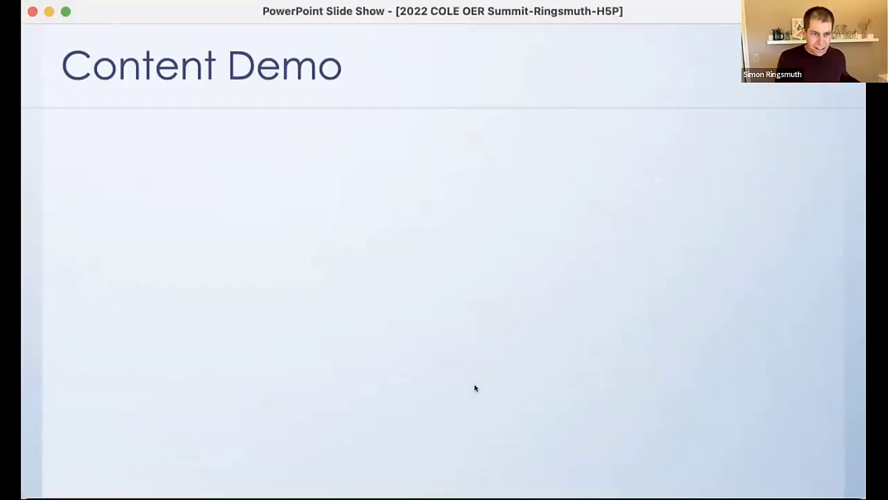